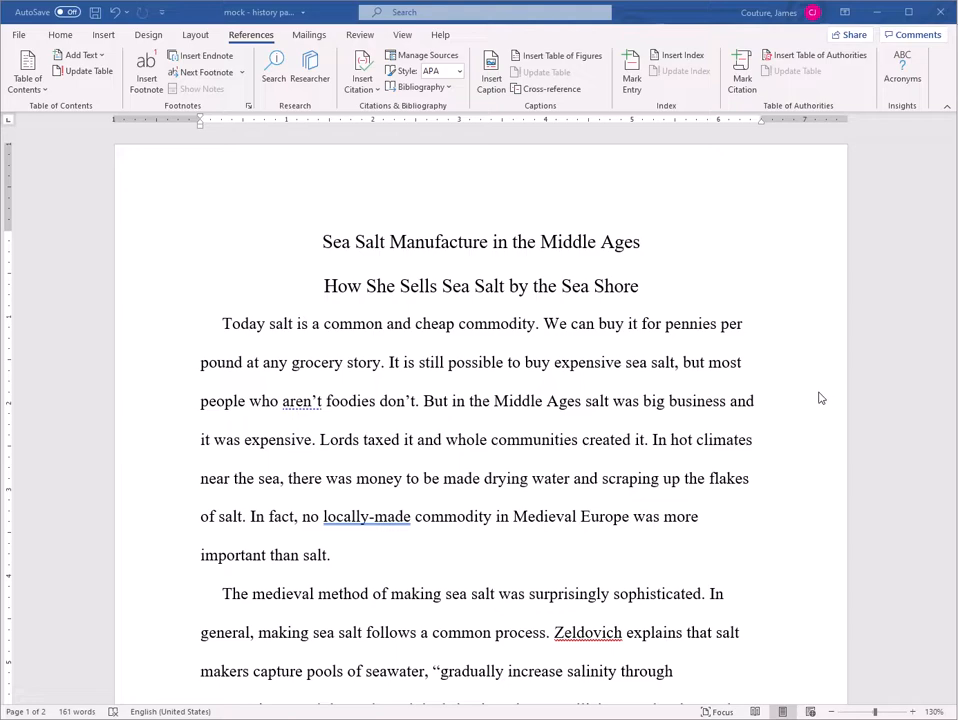
- Review the sea salt paper from its title to the "Works Citied" heading, locating the quotation that needs a citation
scroll(757, 368, "down", 3)
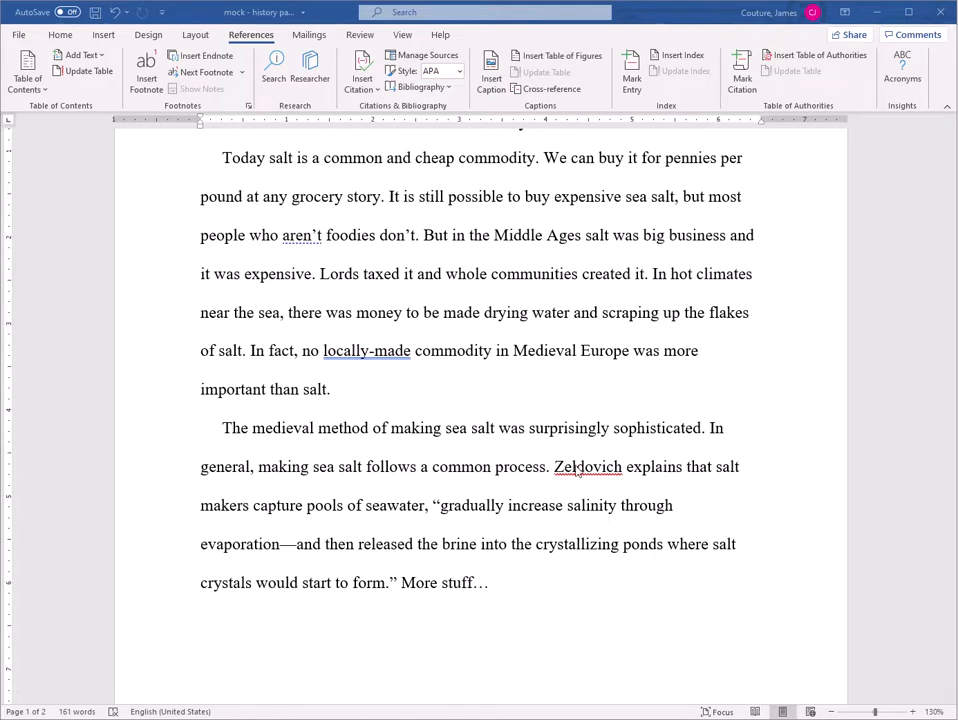
left_click(400, 582)
scroll(510, 480, "down", 6)
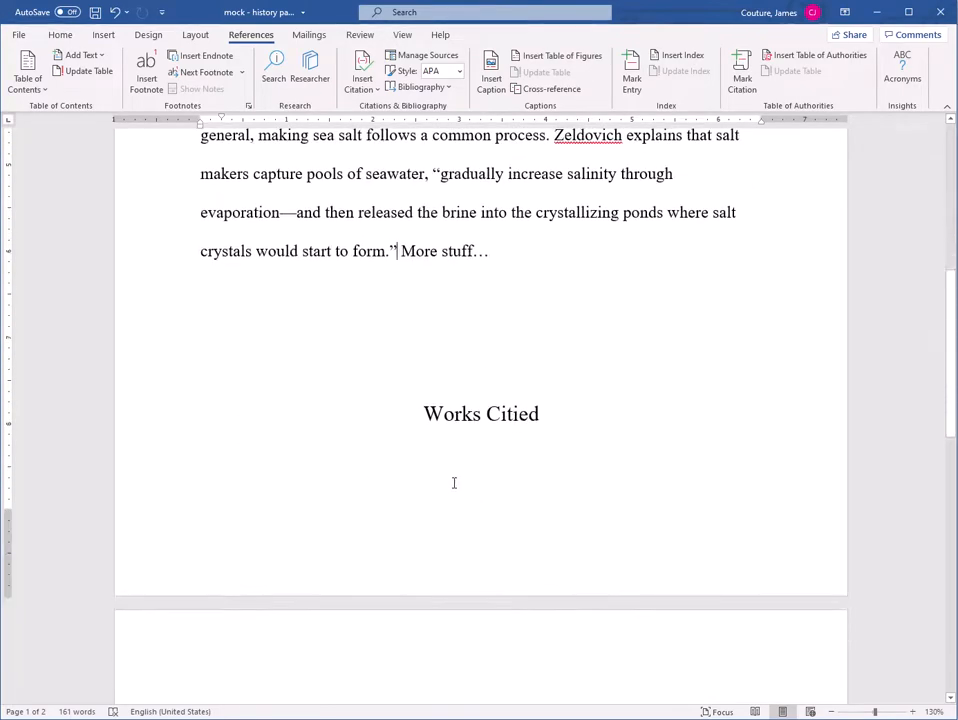
scroll(511, 481, "up", 3)
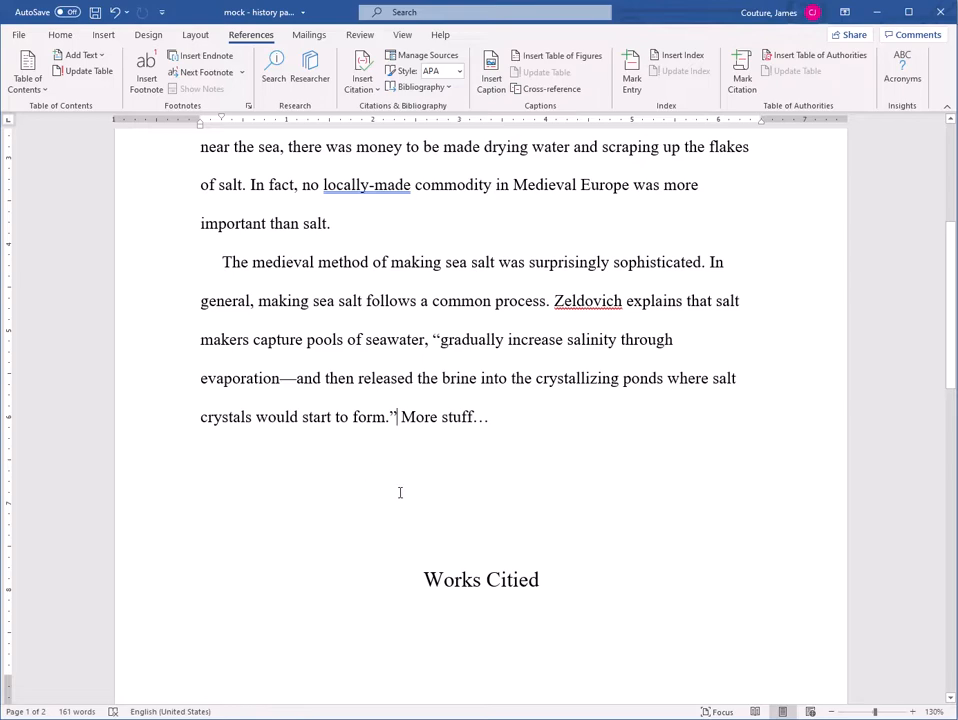
scroll(400, 492, "up", 3)
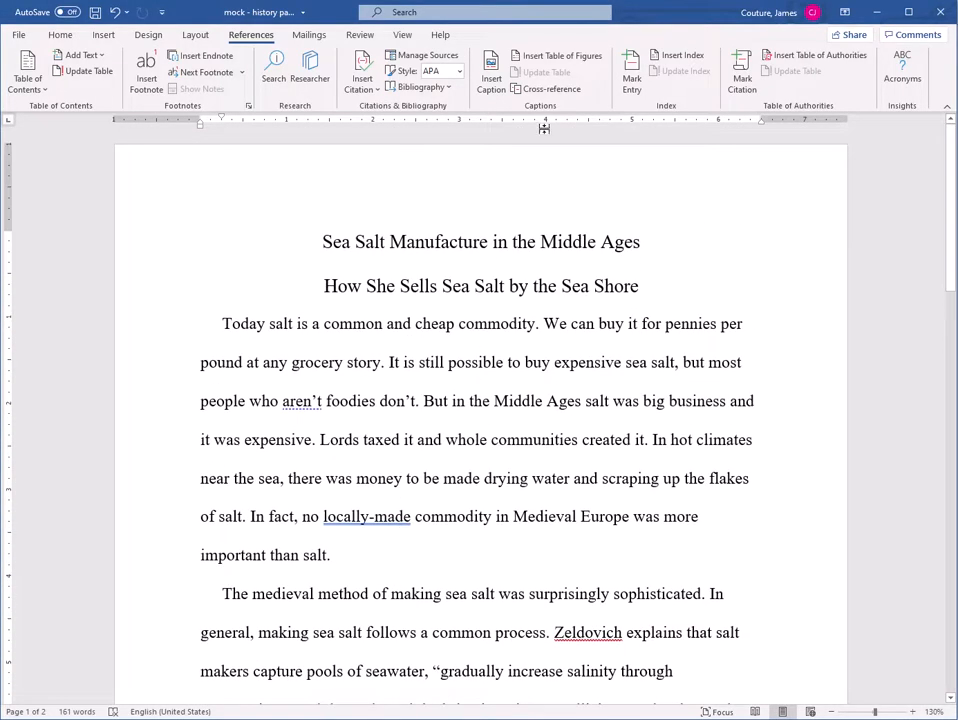
scroll(490, 380, "down", 2)
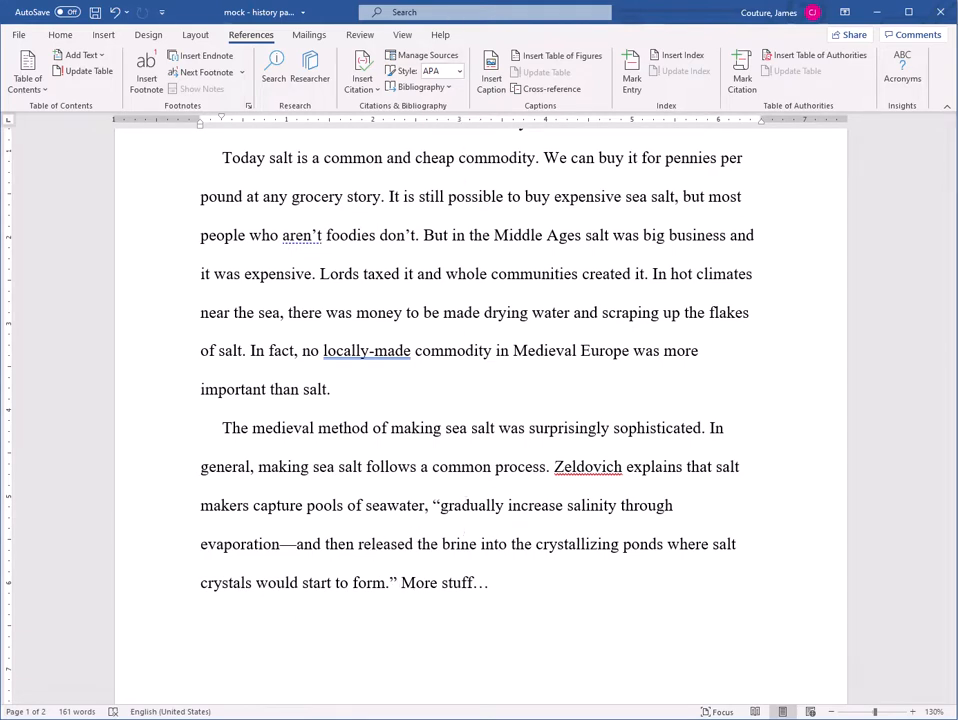
- Switch to the browser and examine the quoted JSTOR Daily article and its title details alongside the ZoteroBib bibliography page
key("alt+Tab")
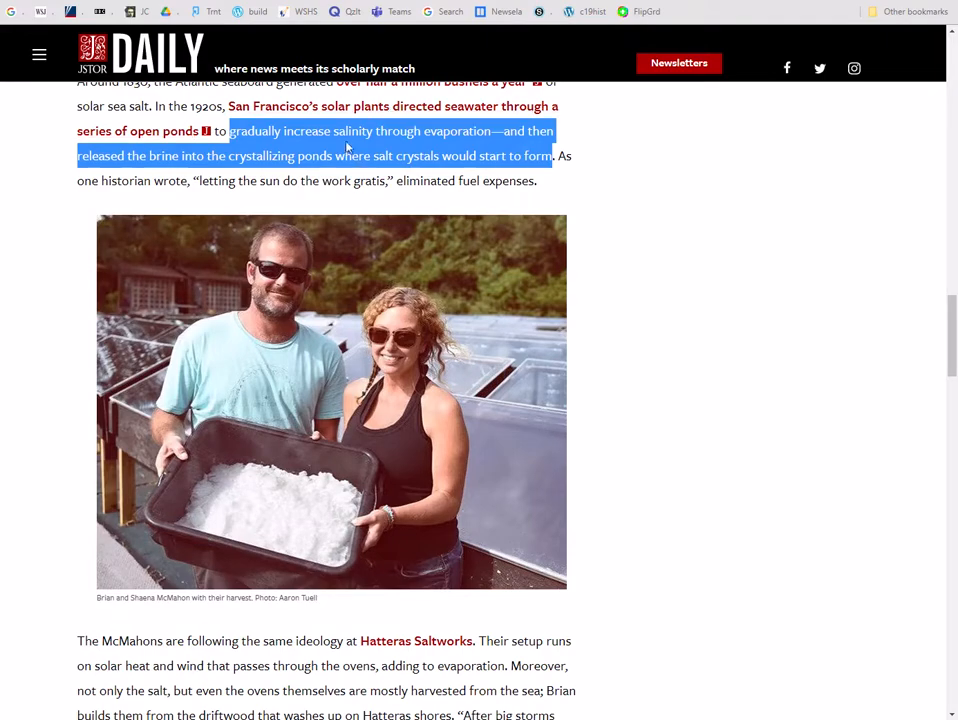
scroll(556, 278, "up", 15)
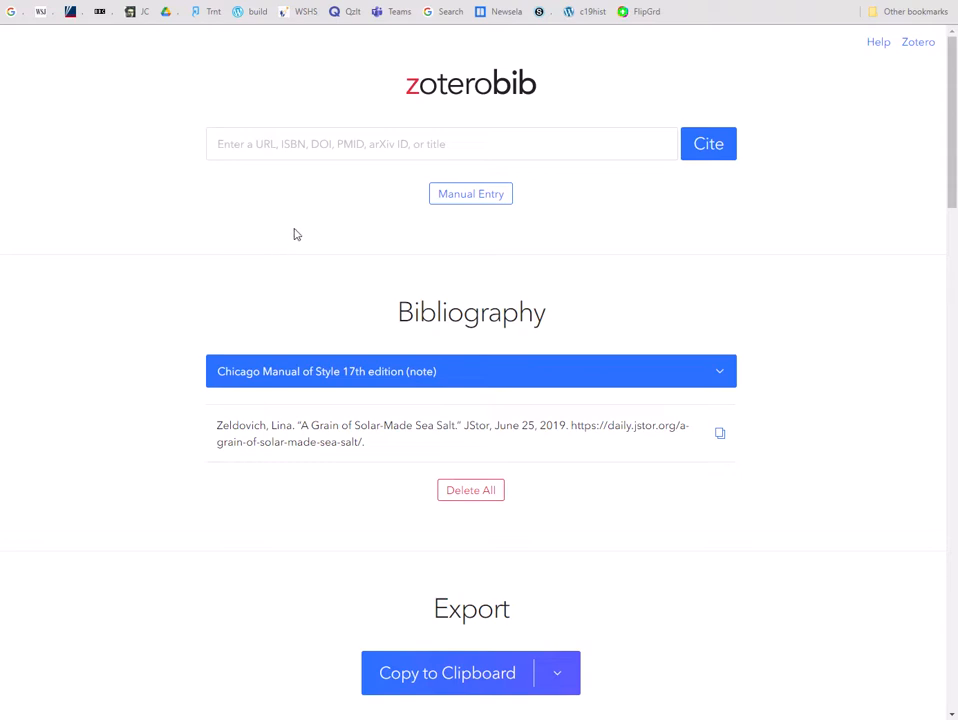
left_click(402, 1)
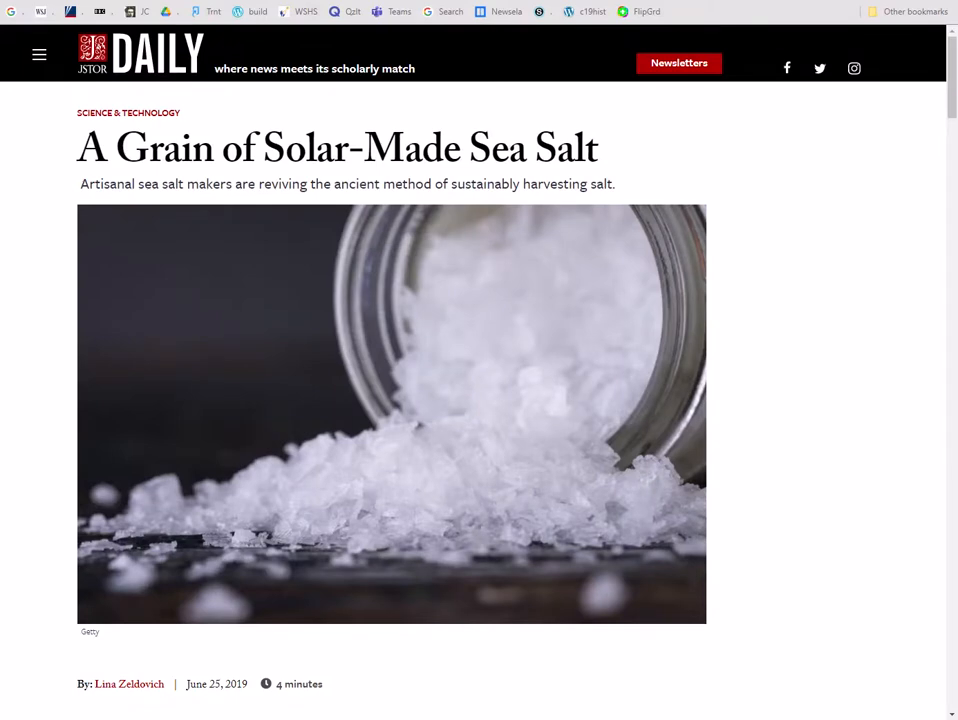
left_click(430, 1)
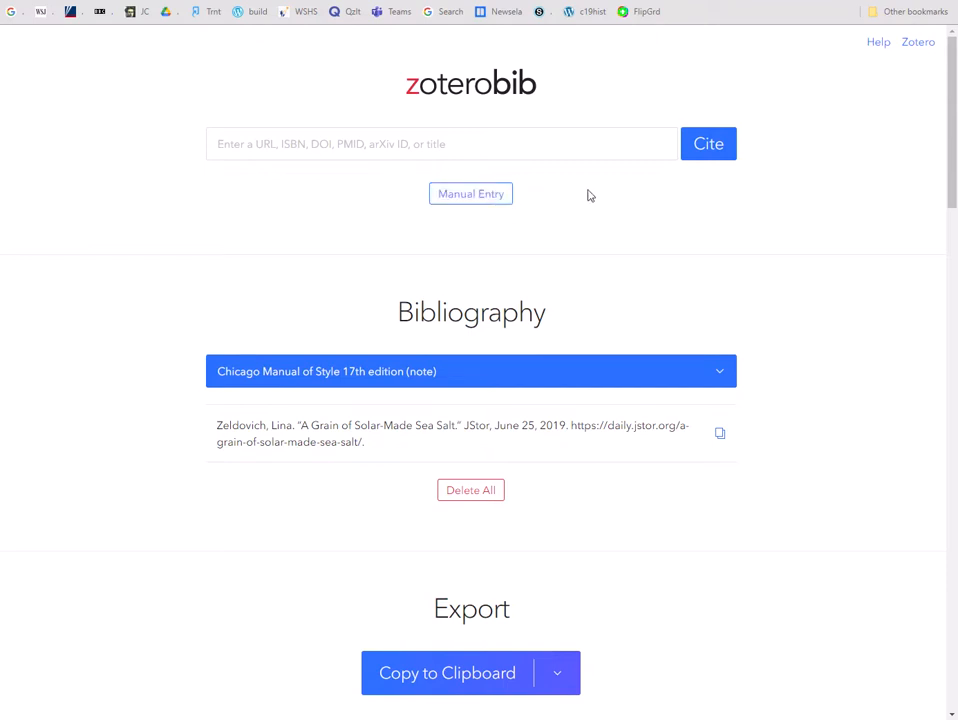
- Start a manual citation entry and set its item type to Web Page
left_click(475, 197)
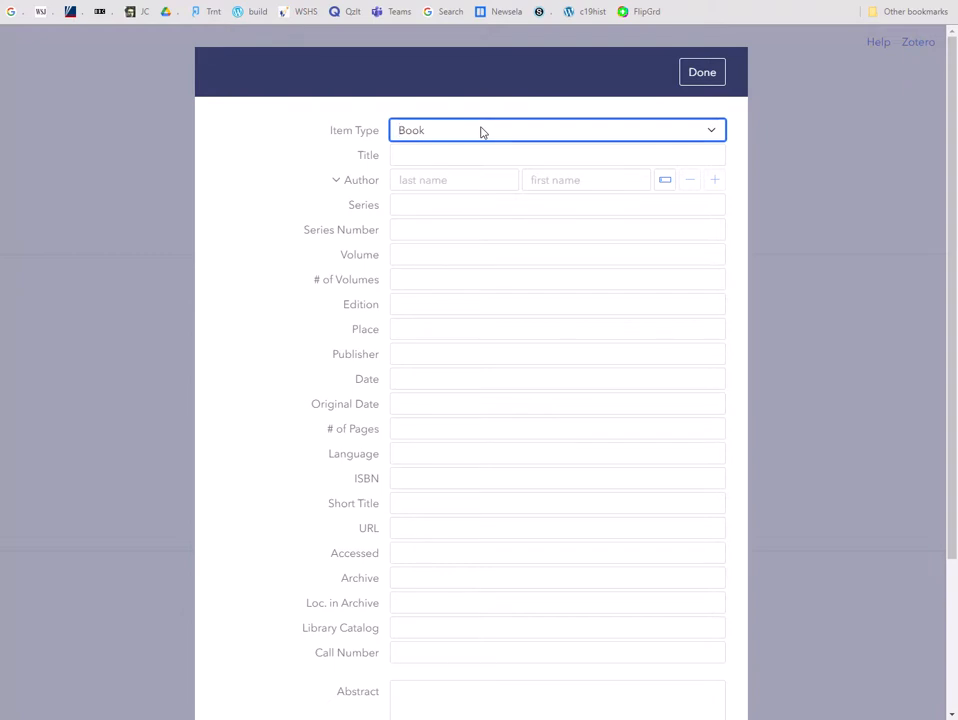
left_click(436, 133)
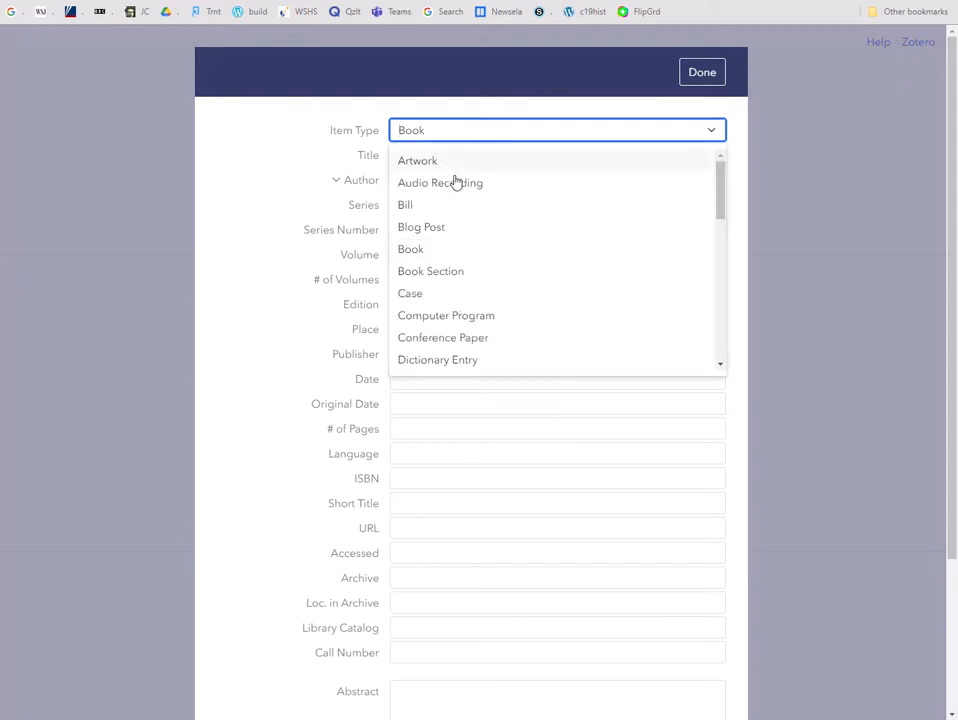
scroll(500, 287, "down", 5)
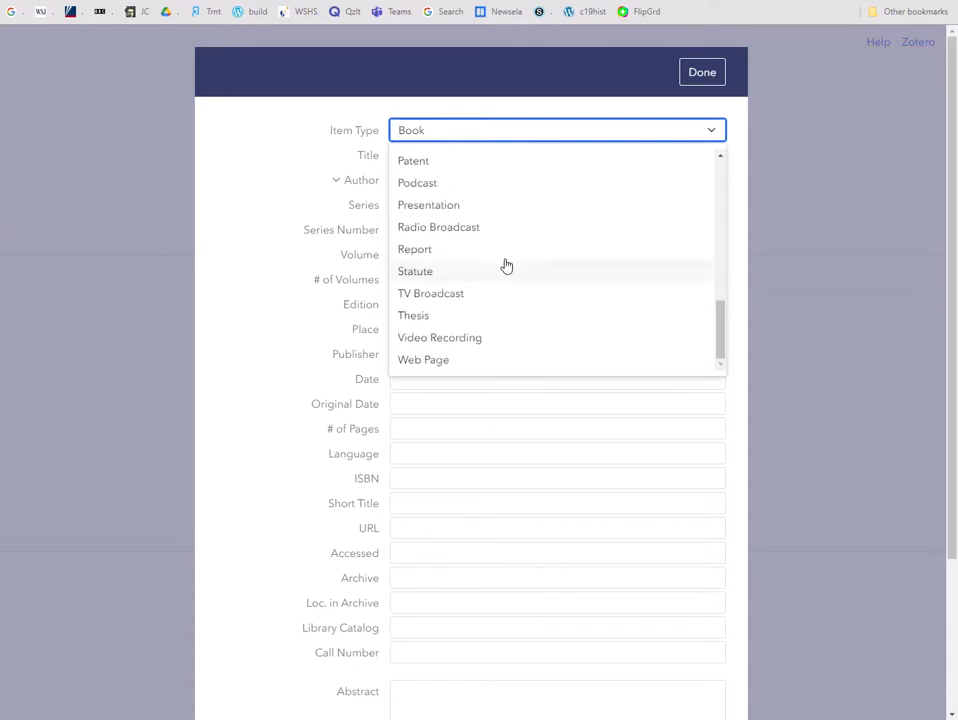
scroll(513, 253, "down", 2)
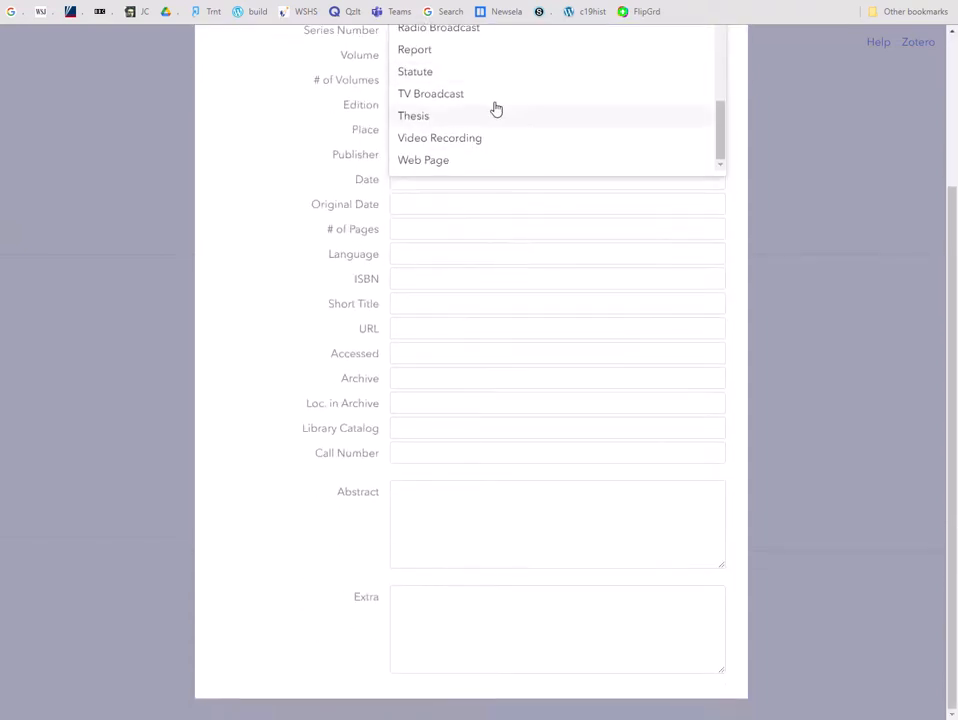
left_click(437, 161)
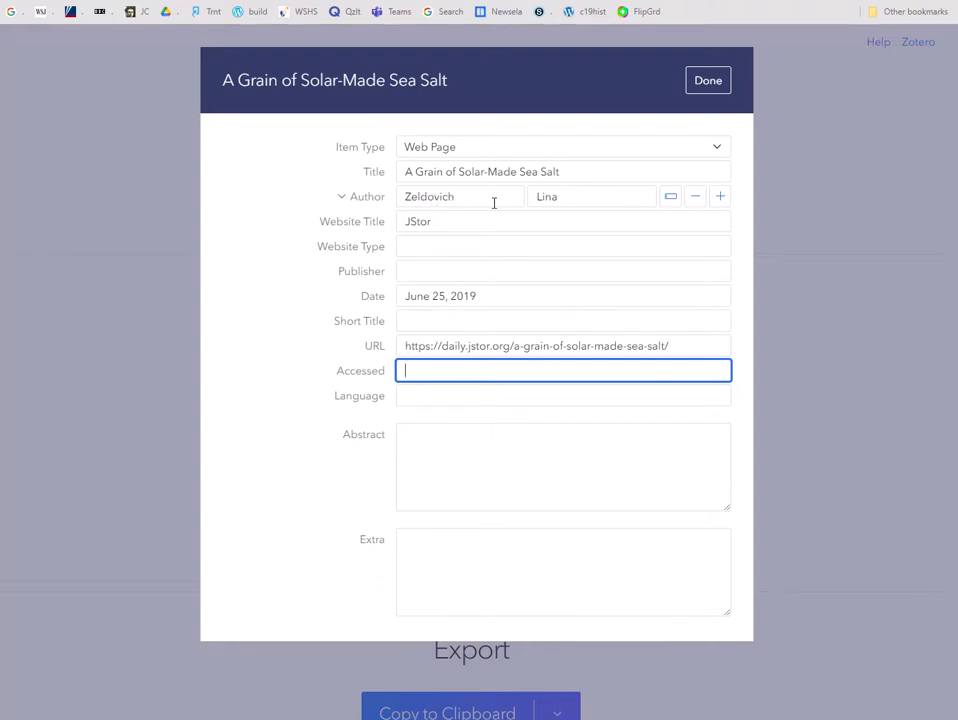
- Change the website title of the "A Grain of Solar-Made Sea Salt" citation to "JStor Daily" and finish editing it
left_click(443, 223)
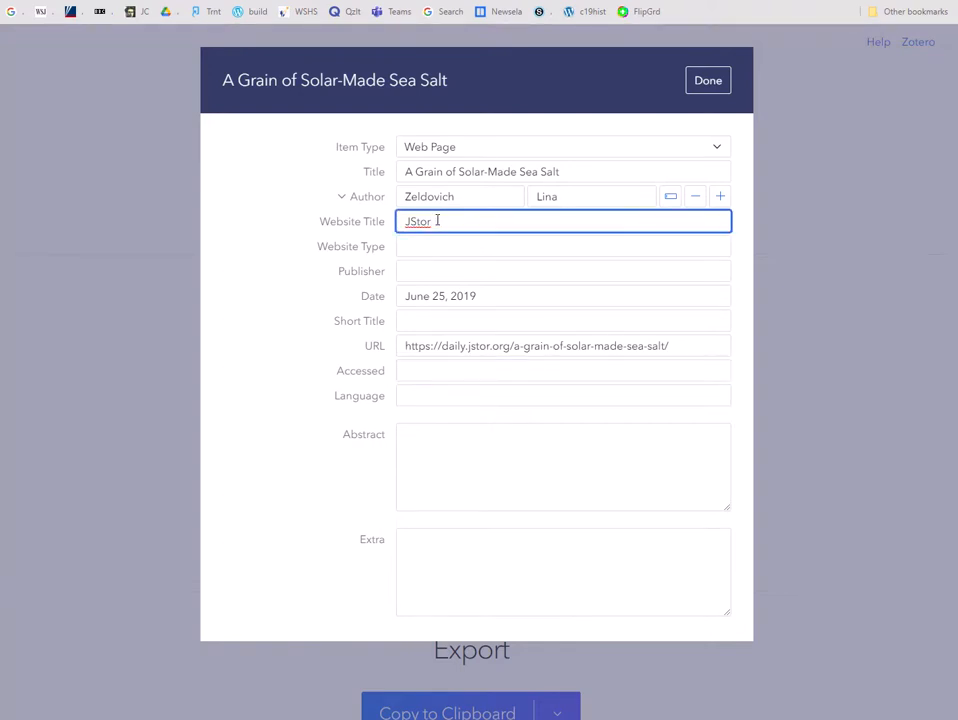
type("Daily")
key("Tab")
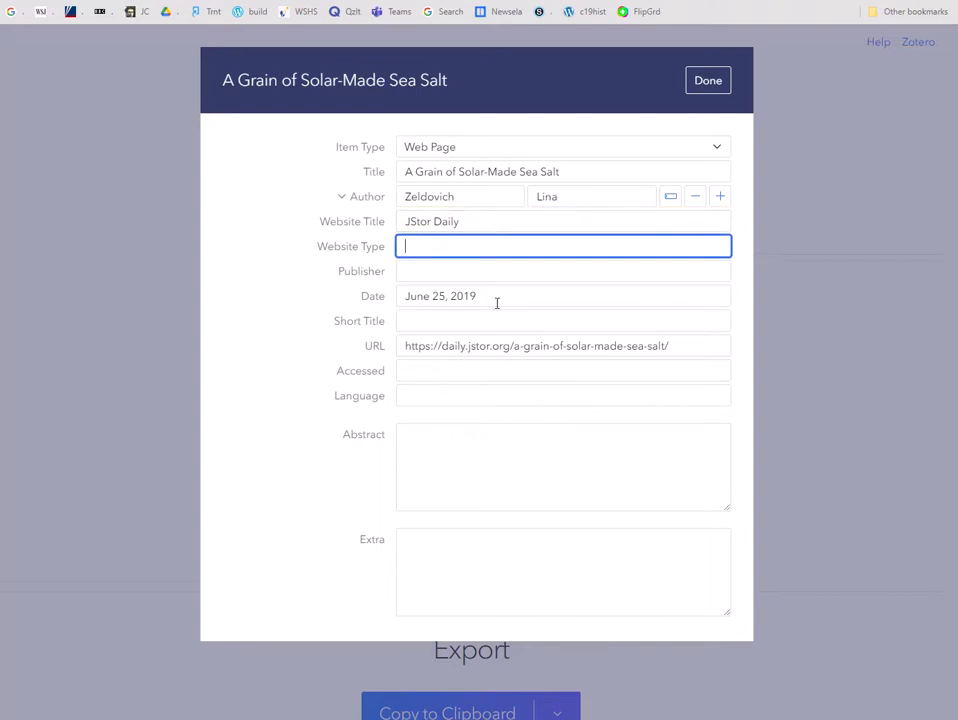
left_click(496, 301)
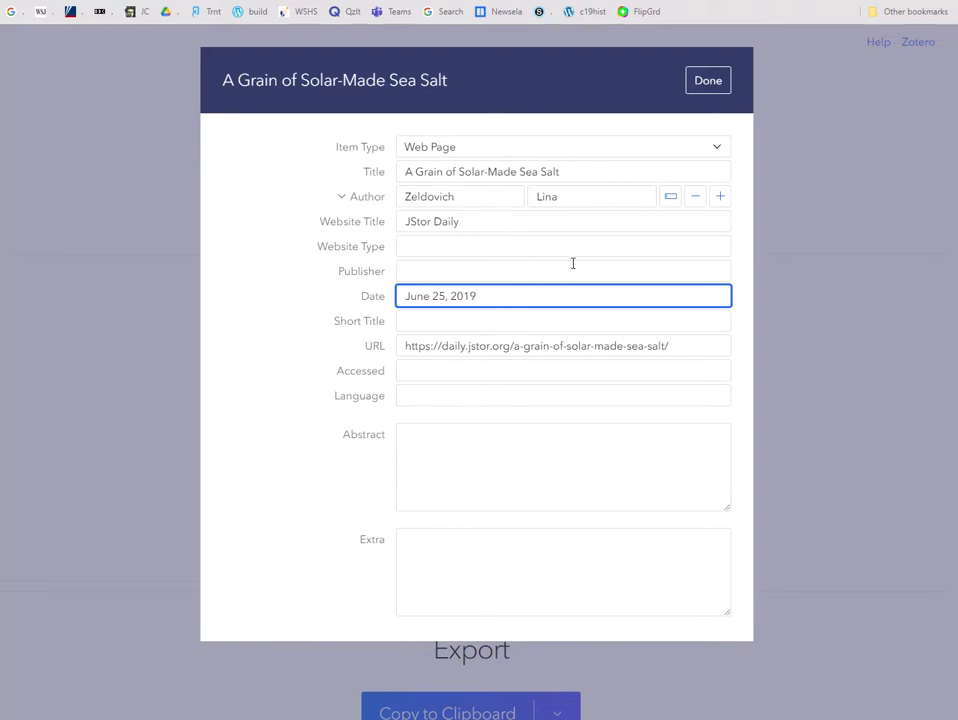
left_click(728, 80)
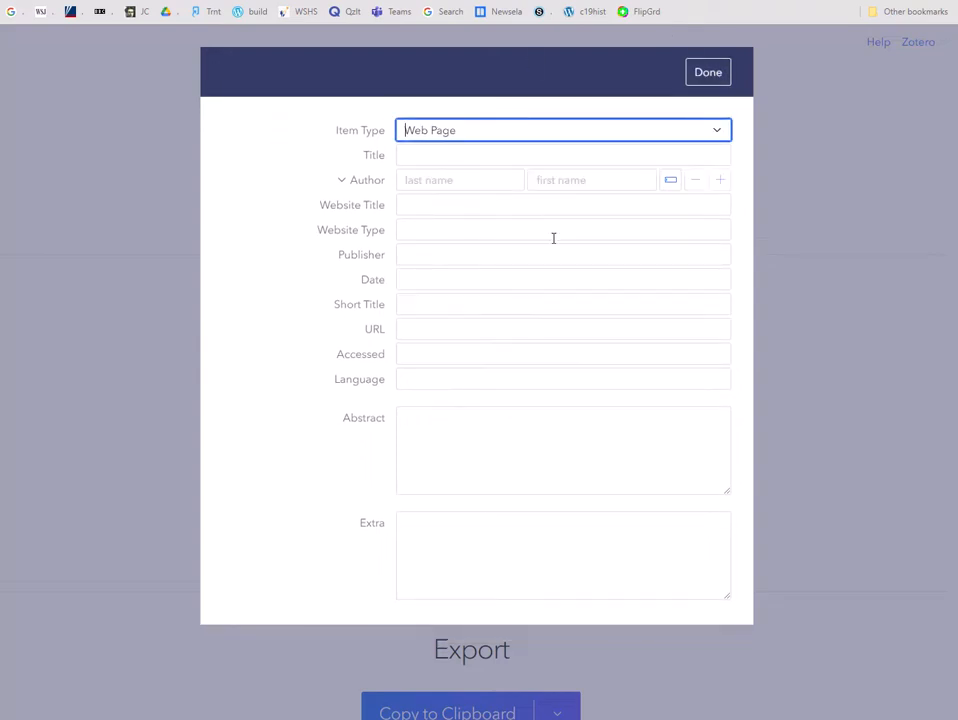
- Close the blank manual entry and delete the untitled citation from the bibliography
left_click(712, 72)
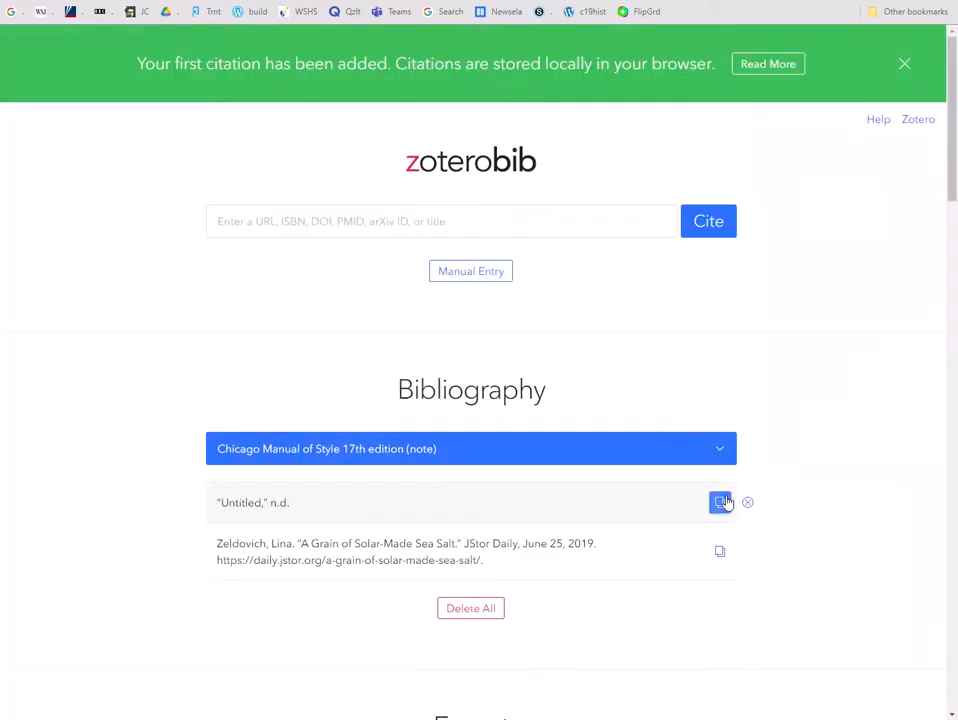
left_click(750, 504)
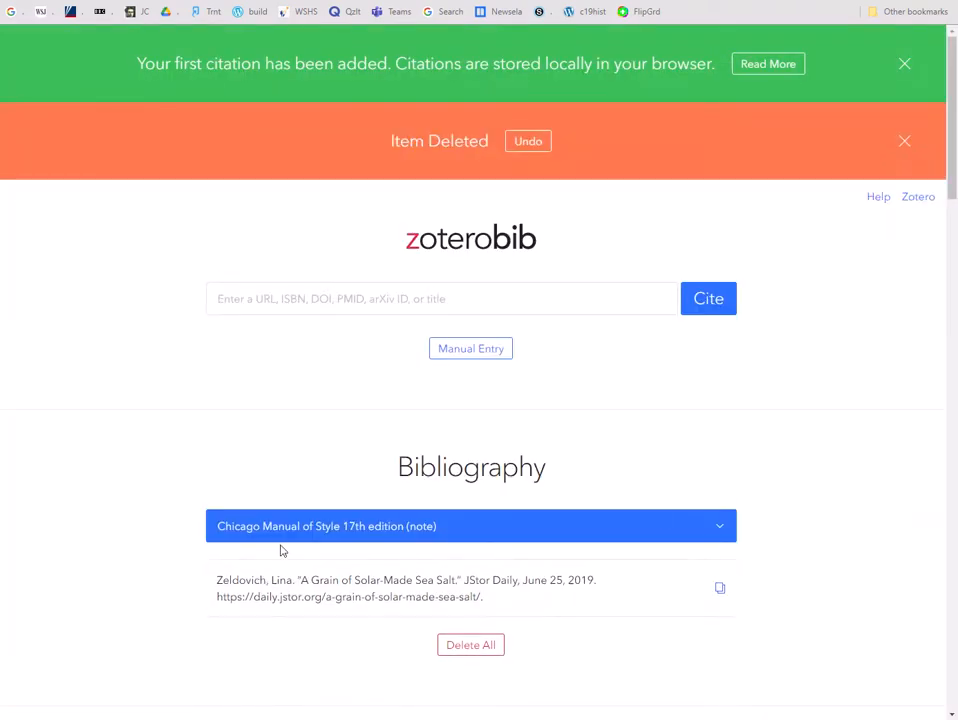
- Copy the Chicago-style bibliography to the clipboard
scroll(190, 477, "down", 3)
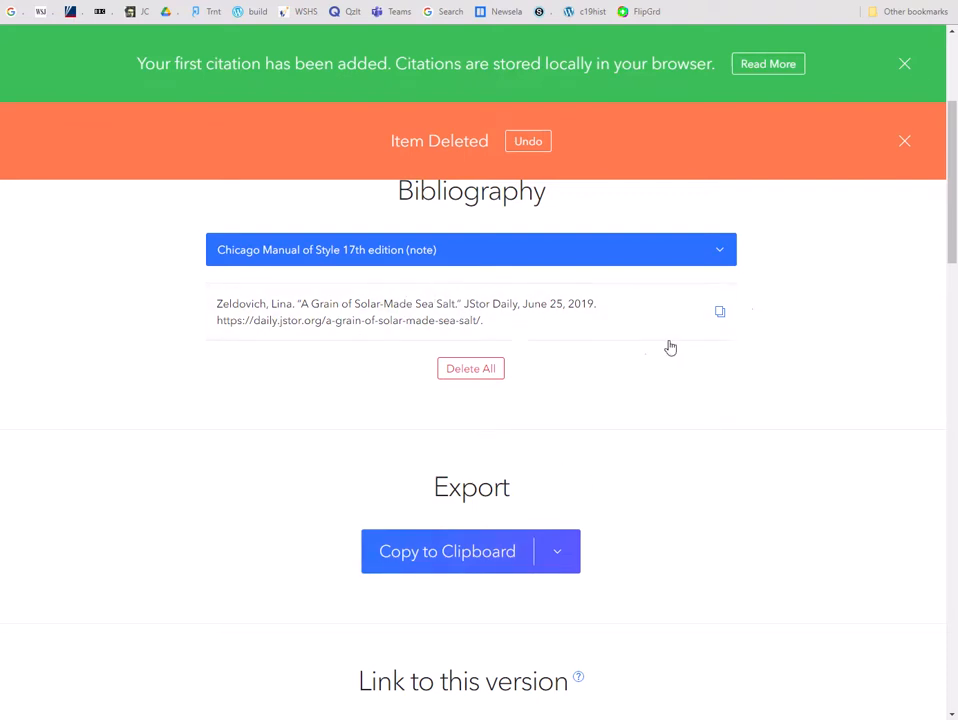
scroll(667, 346, "up", 4)
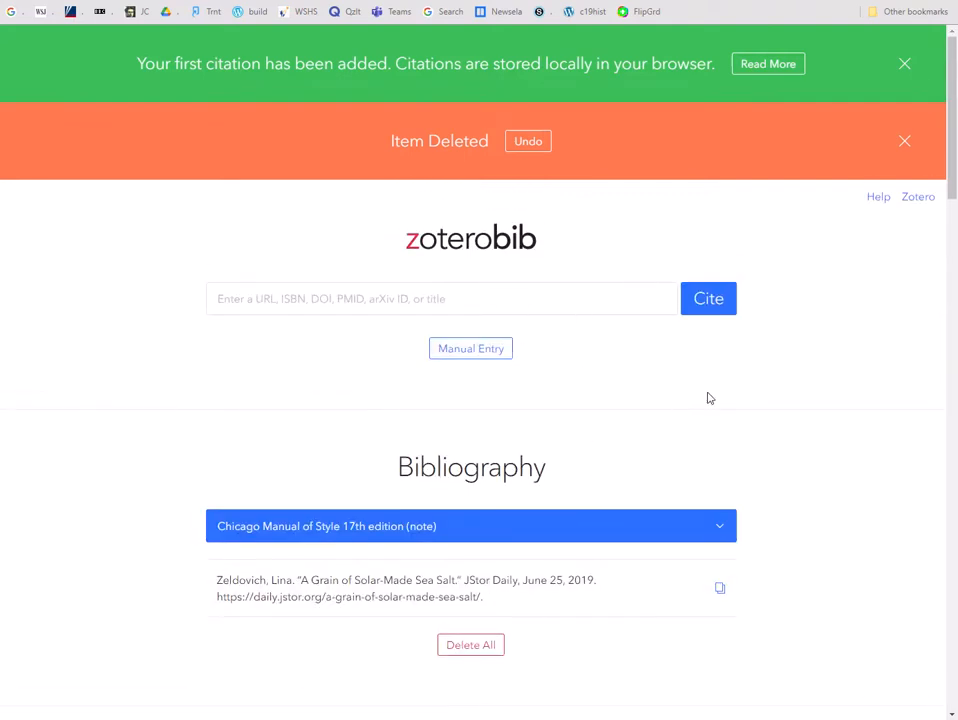
scroll(708, 398, "down", 4)
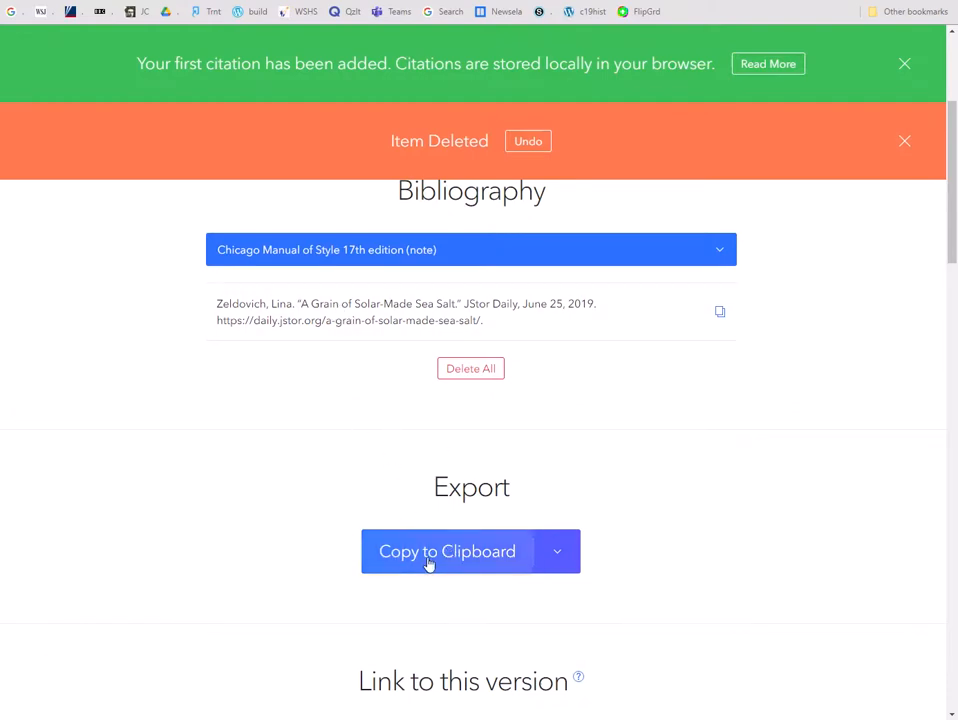
left_click(479, 558)
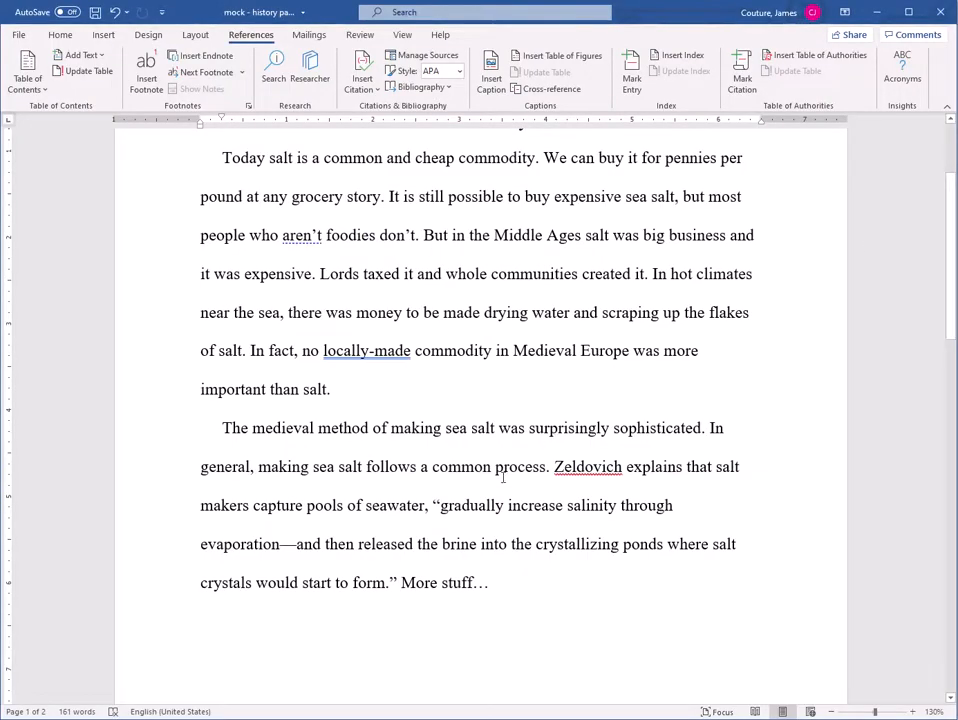
- In the Word paper, paste the copied bibliography entry below the "Works Citied" heading
scroll(480, 500, "down", 3)
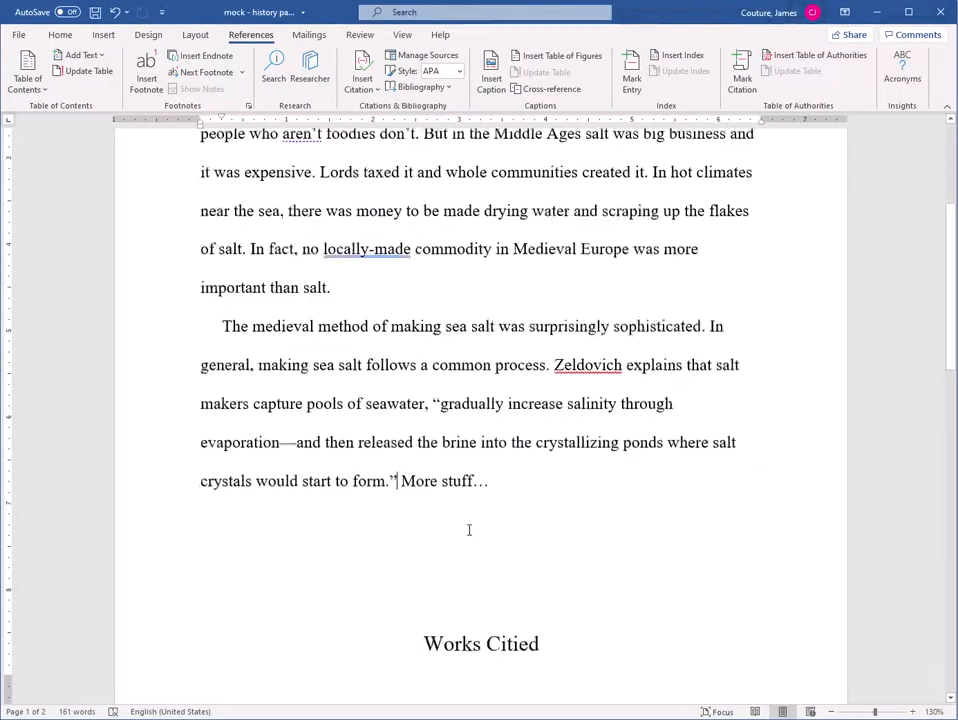
left_click(438, 455)
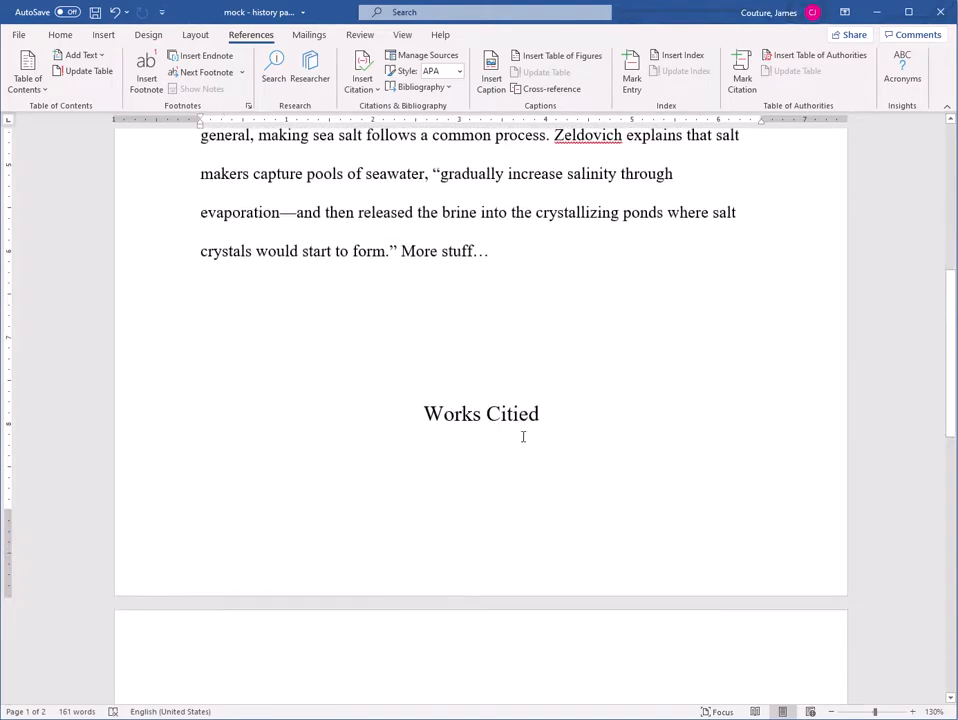
scroll(419, 426, "up", 3)
scroll(466, 423, "down", 3)
key("ctrl+v")
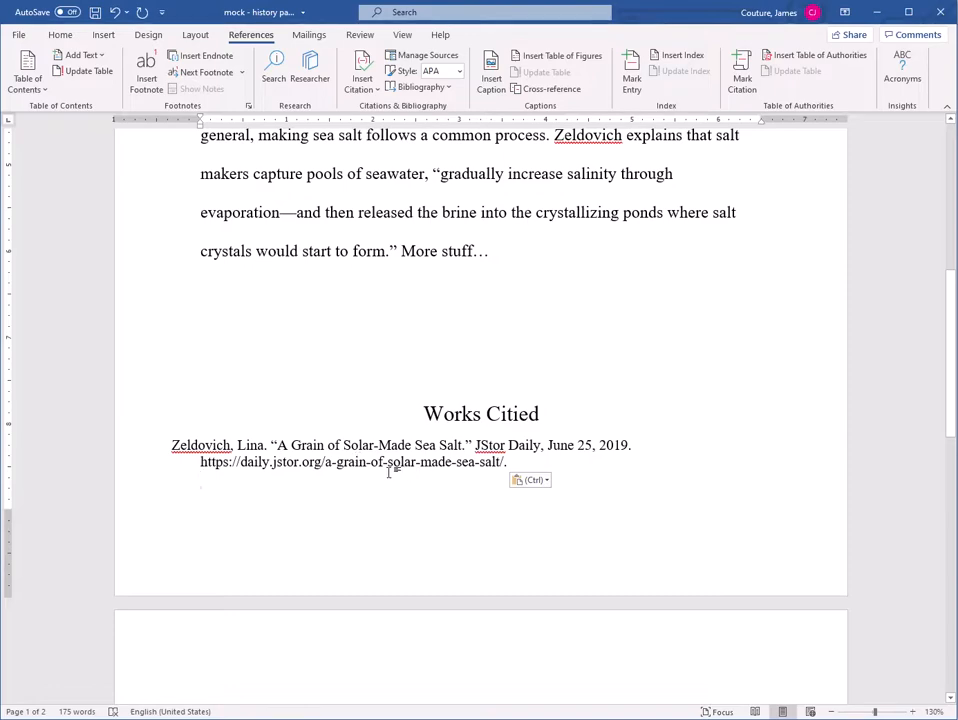
- Place the insertion point after the quotation ending "start to form." in Word, and copy the article's note from ZoteroBib without a page number
scroll(387, 475, "up", 3)
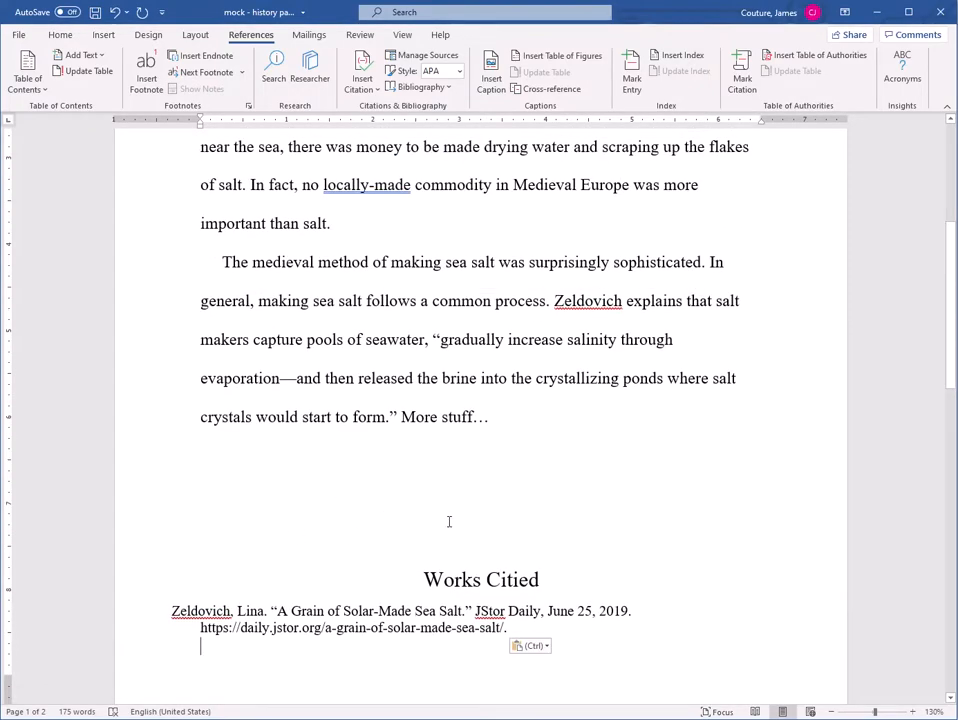
left_click(397, 418)
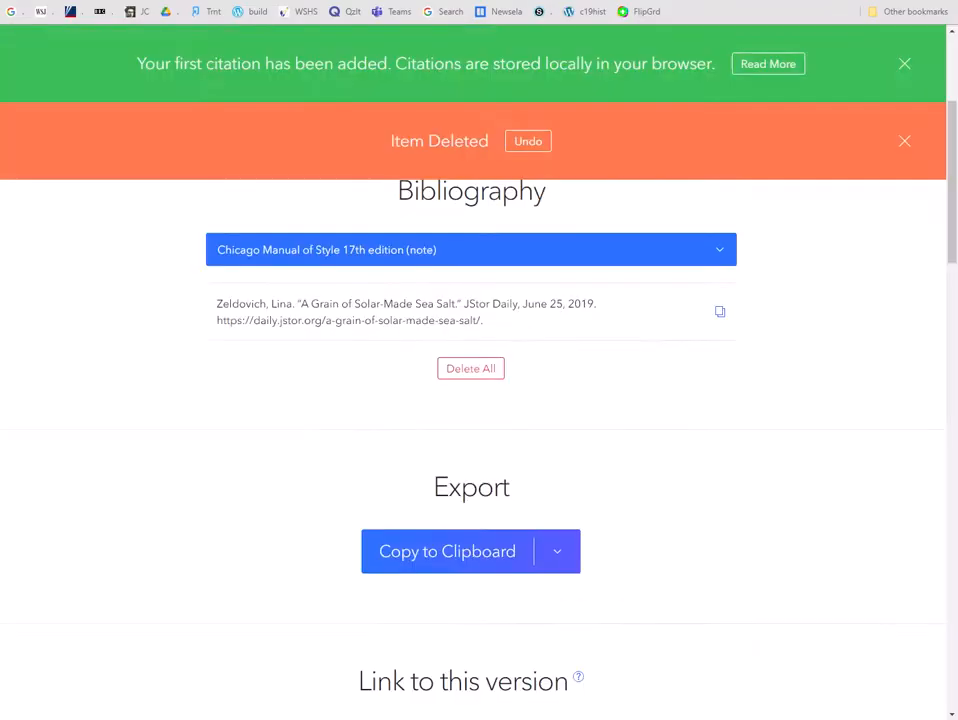
scroll(783, 462, "up", 3)
scroll(817, 463, "down", 3)
left_click(719, 314)
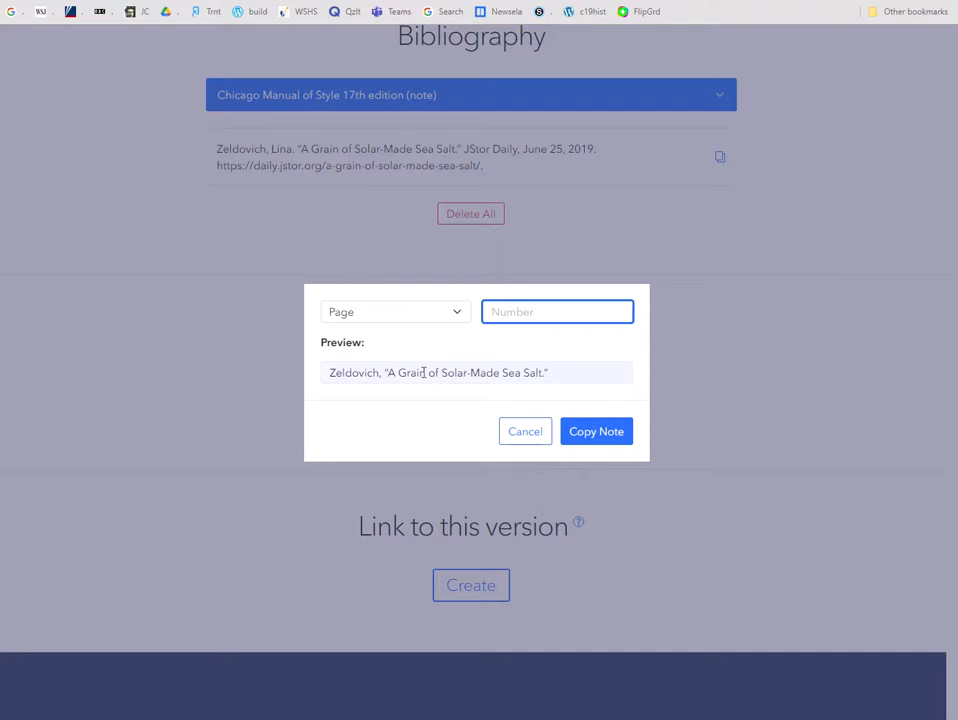
left_click(606, 431)
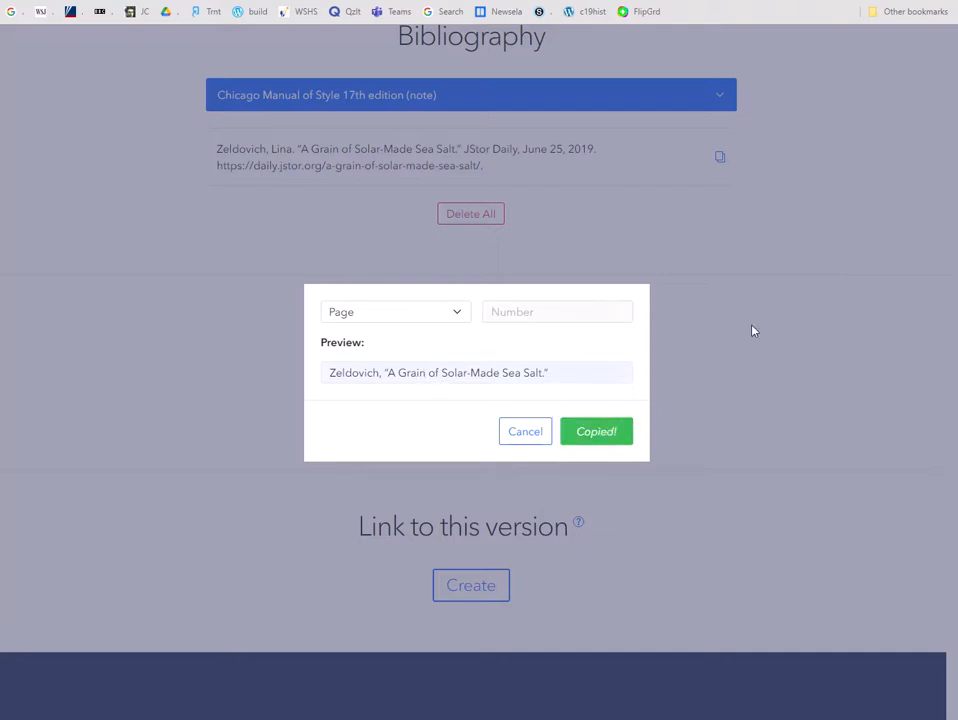
- Switch the bibliography style to Modern Language Association 8th edition for comparison, and return it to Chicago Manual of Style 17th edition (note)
scroll(770, 336, "up", 3)
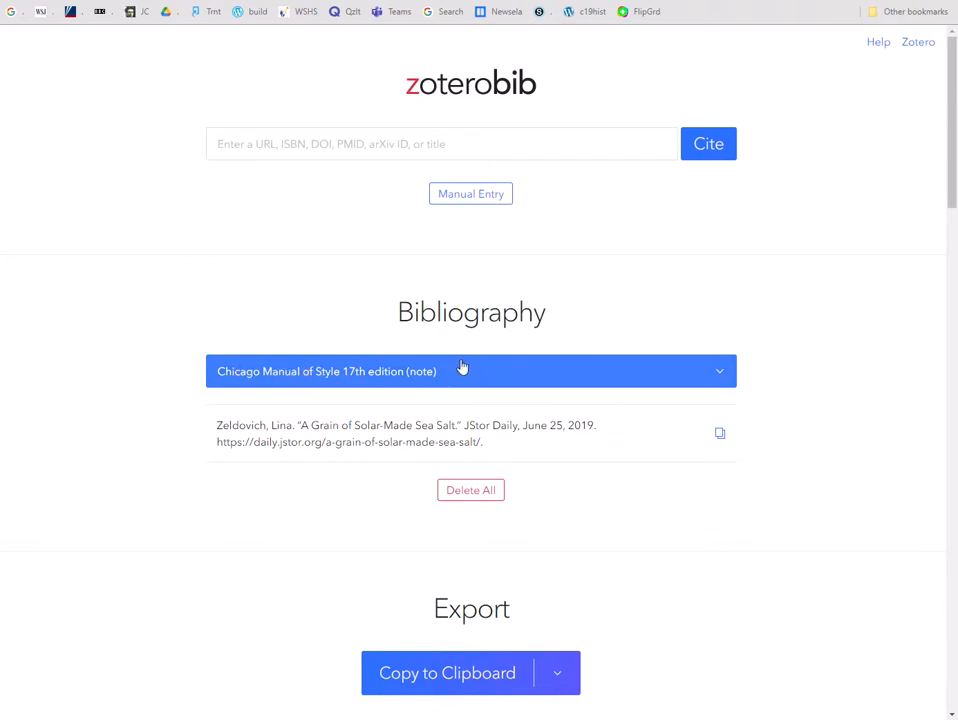
left_click(395, 376)
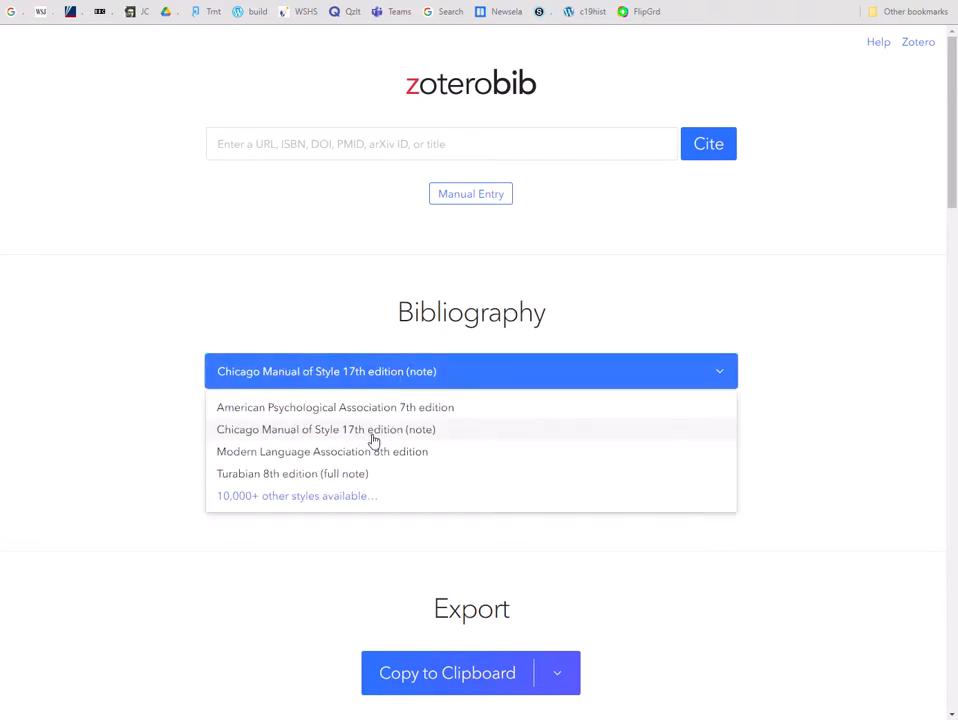
left_click(395, 458)
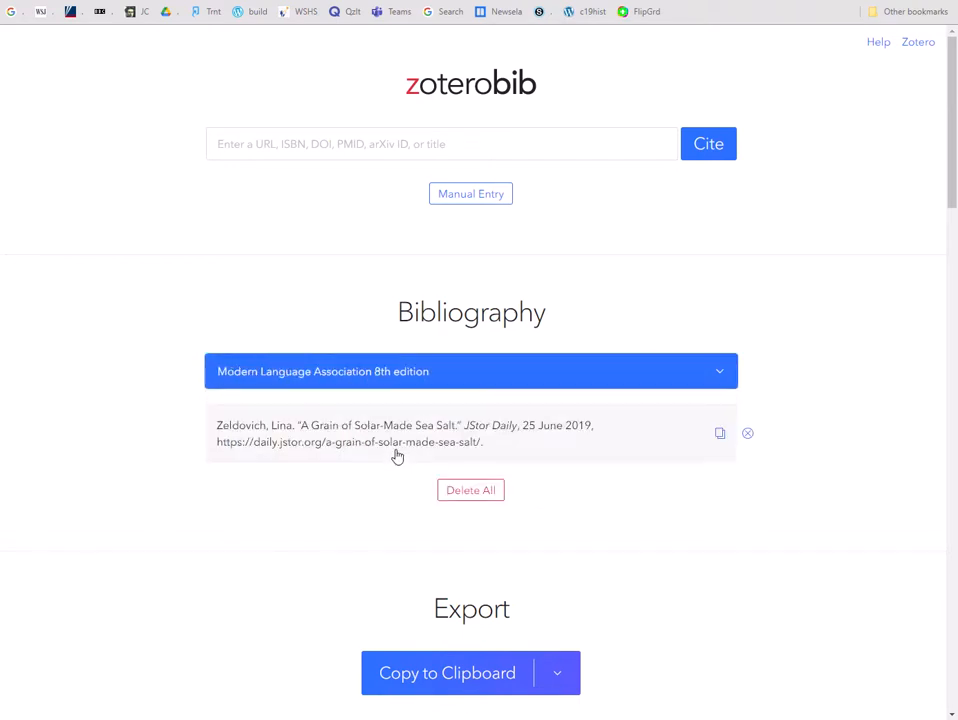
left_click(345, 376)
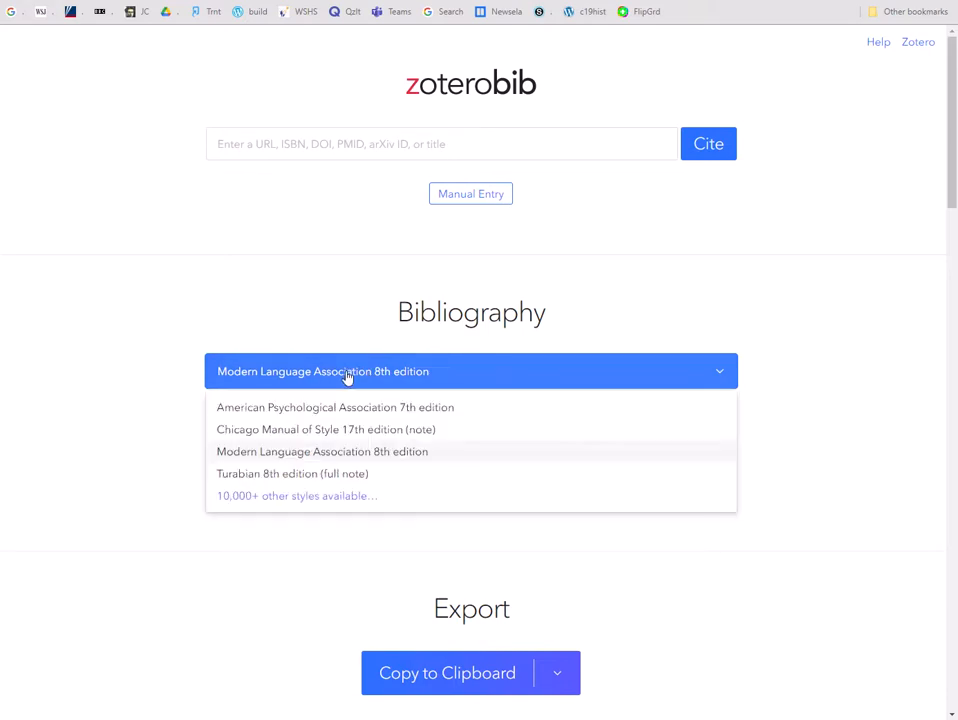
left_click(308, 430)
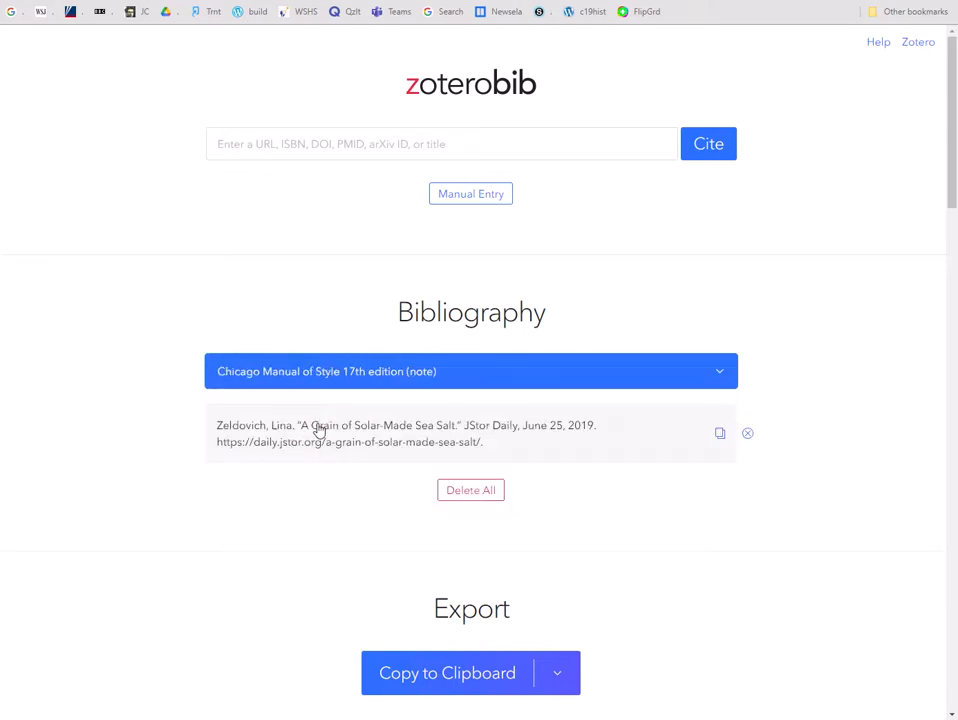
left_click(365, 373)
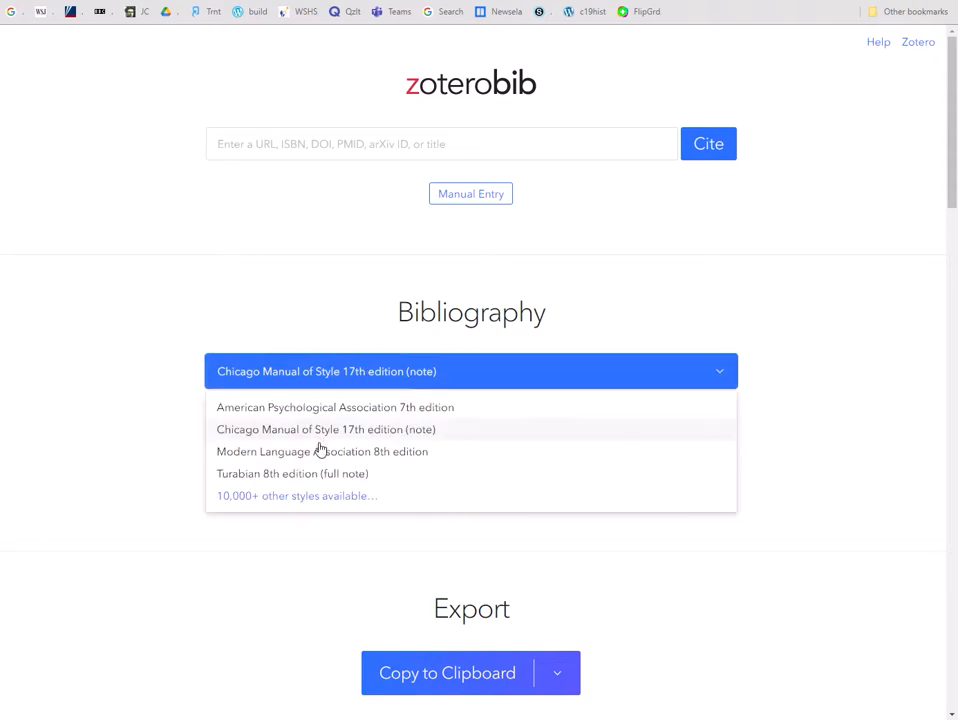
left_click(320, 451)
left_click(401, 375)
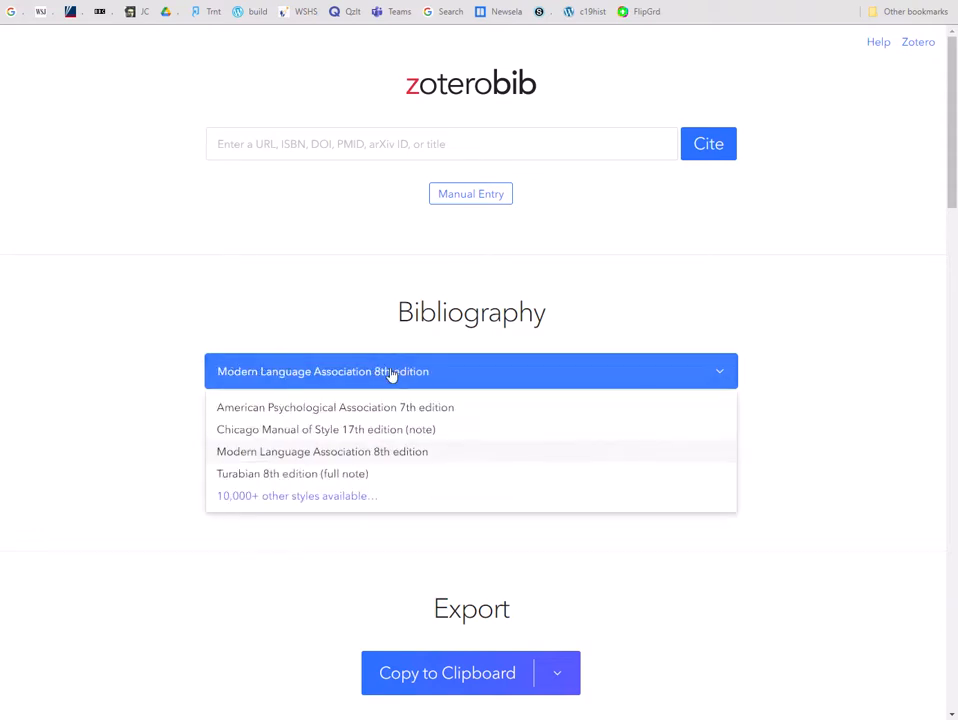
left_click(357, 432)
- Copy the article's Chicago-style note without a page number and switch to the history paper in Word
left_click(719, 433)
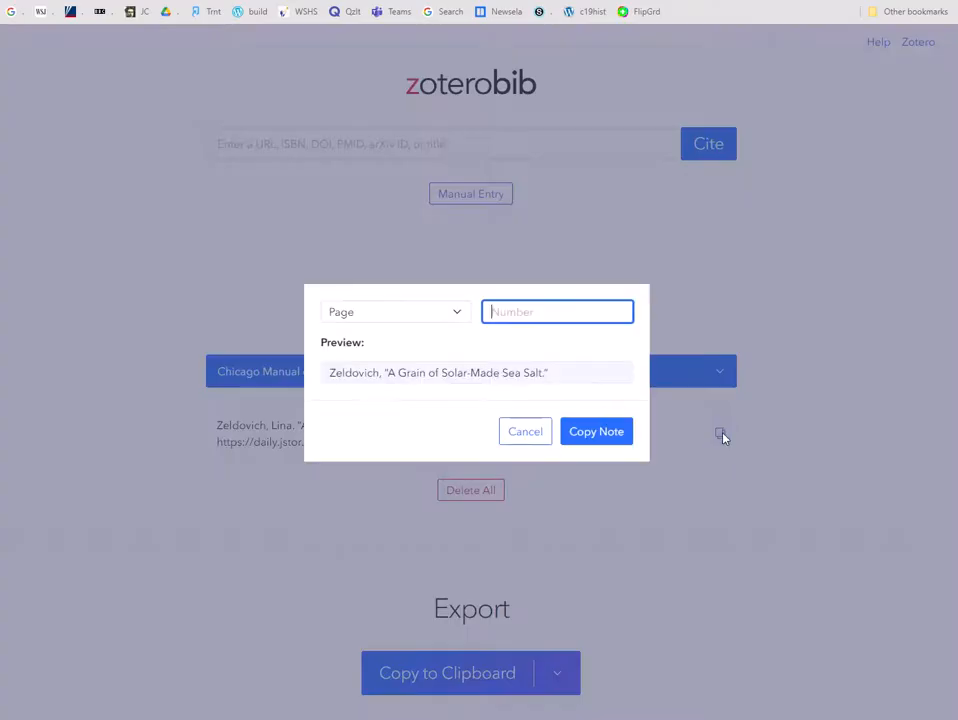
left_click(596, 438)
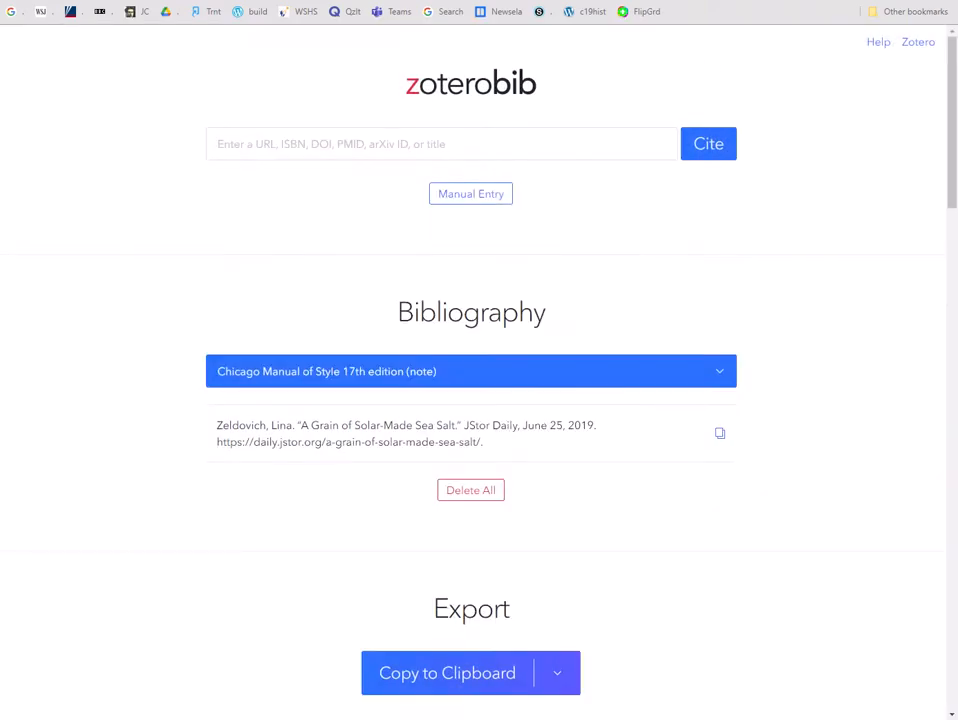
key("alt+Tab")
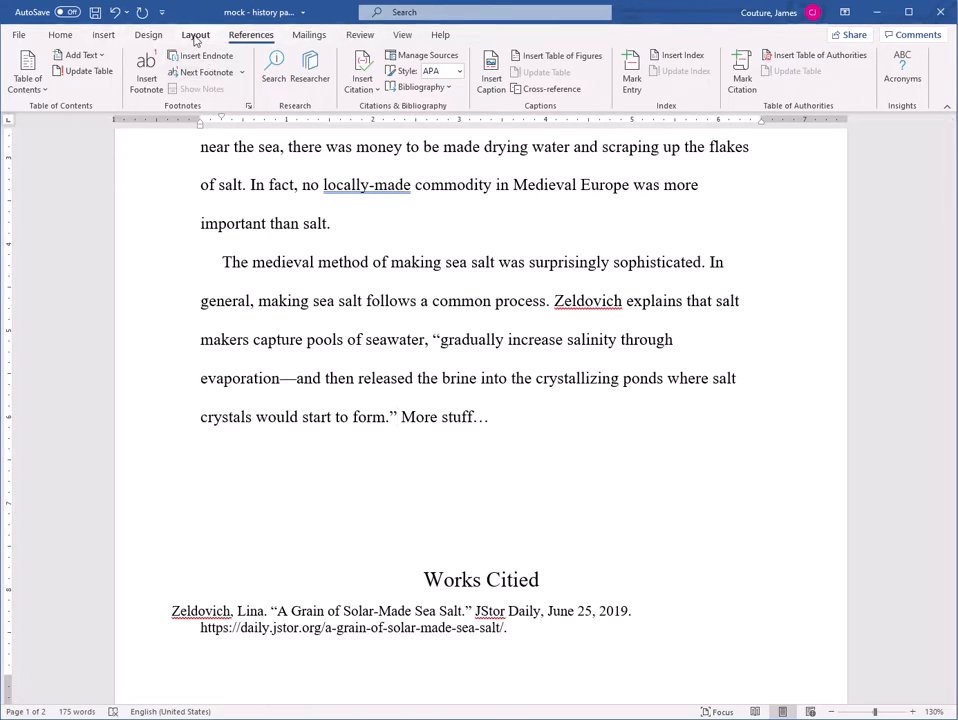
- Insert a footnote after the quotation ending "start to form." and paste the copied note as its text
left_click(60, 36)
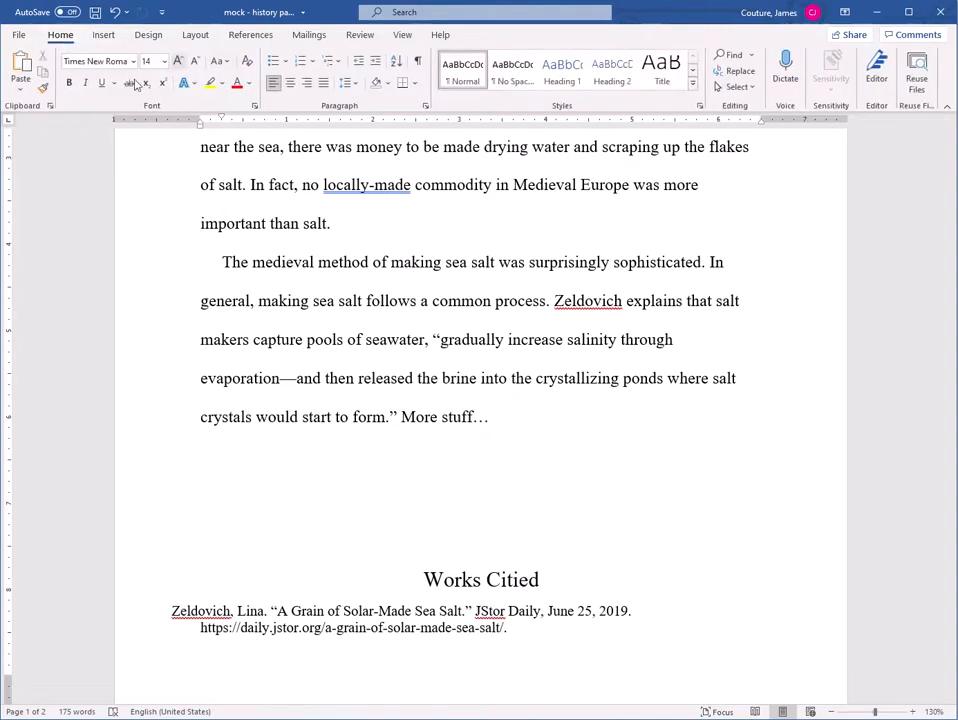
left_click(252, 37)
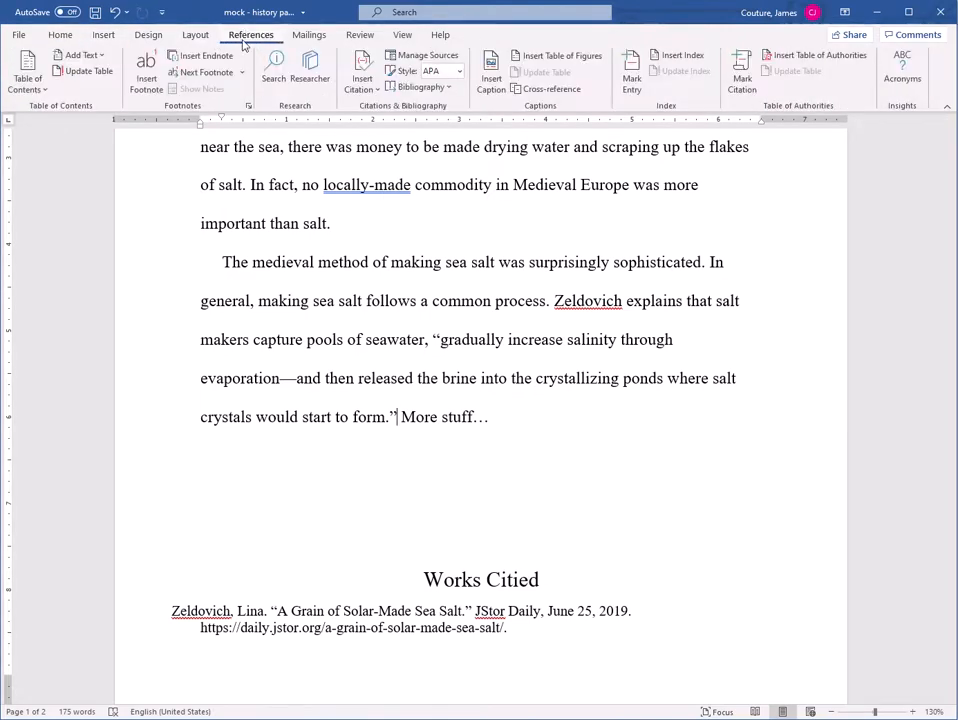
left_click(148, 80)
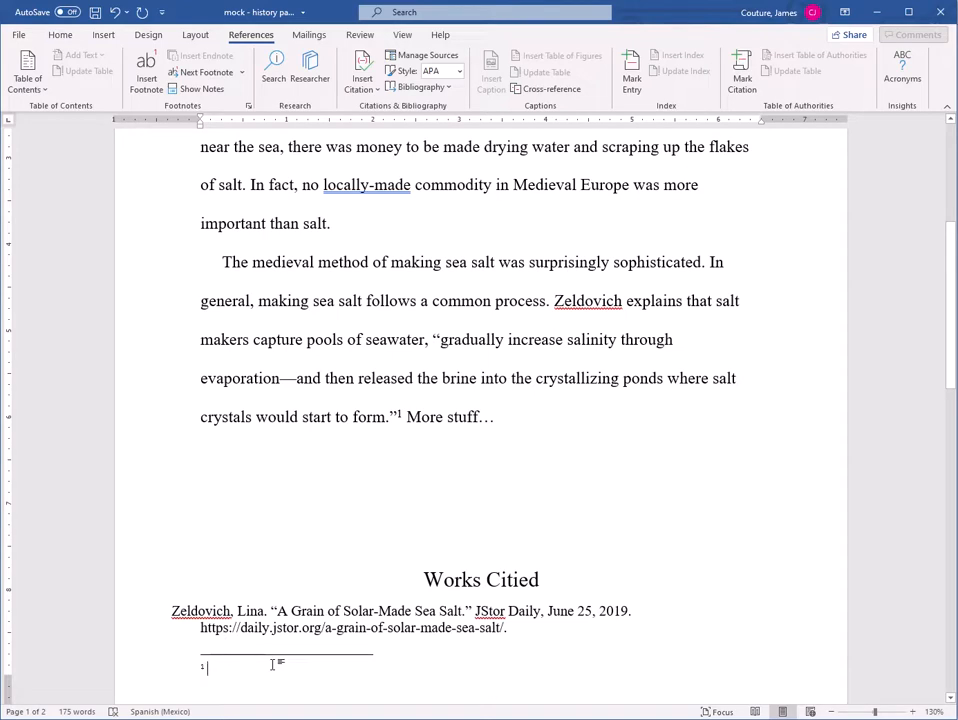
key("ctrl+v")
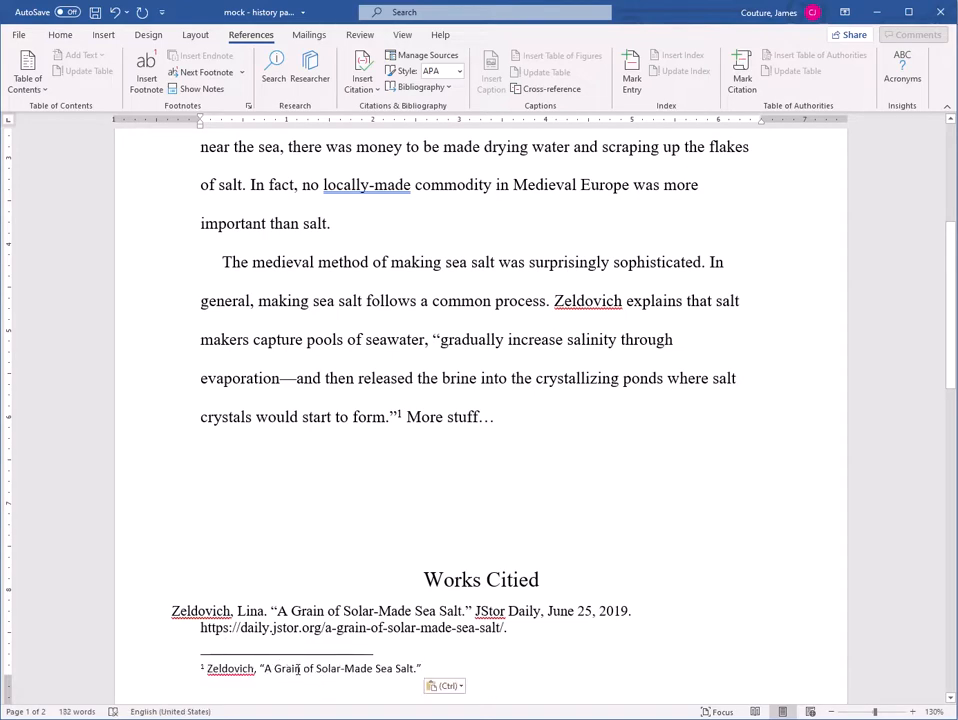
- Add the filler line "Kfjsadlñ" below the "More stuff…" paragraph, followed by three line breaks that push "Works Citied" to the next page
scroll(351, 577, "down", 3)
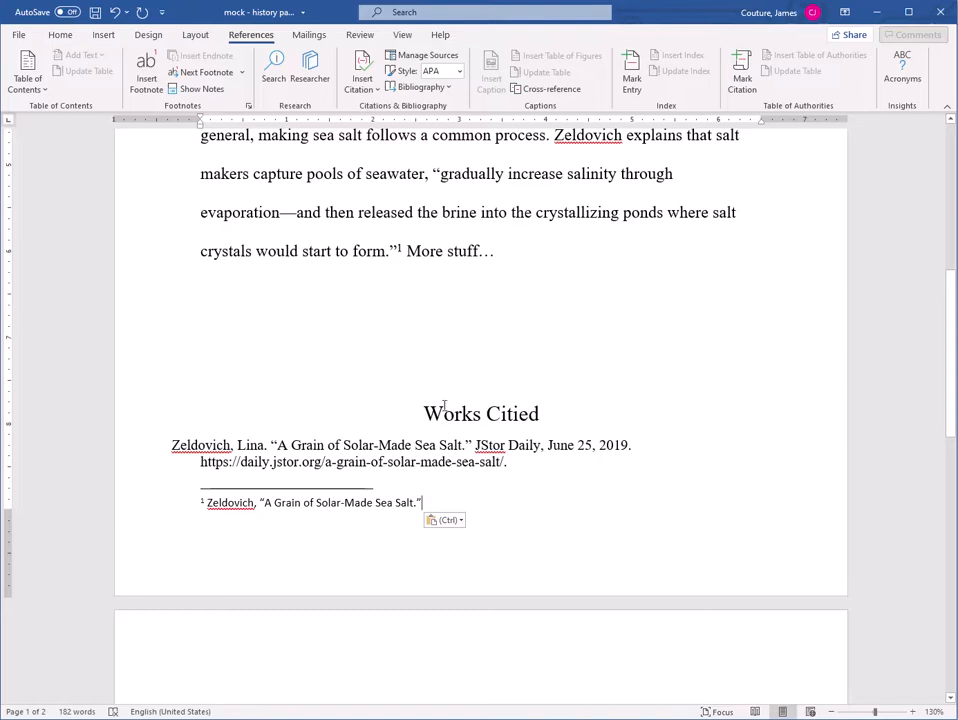
left_click(416, 306)
type("kfjsadlñ")
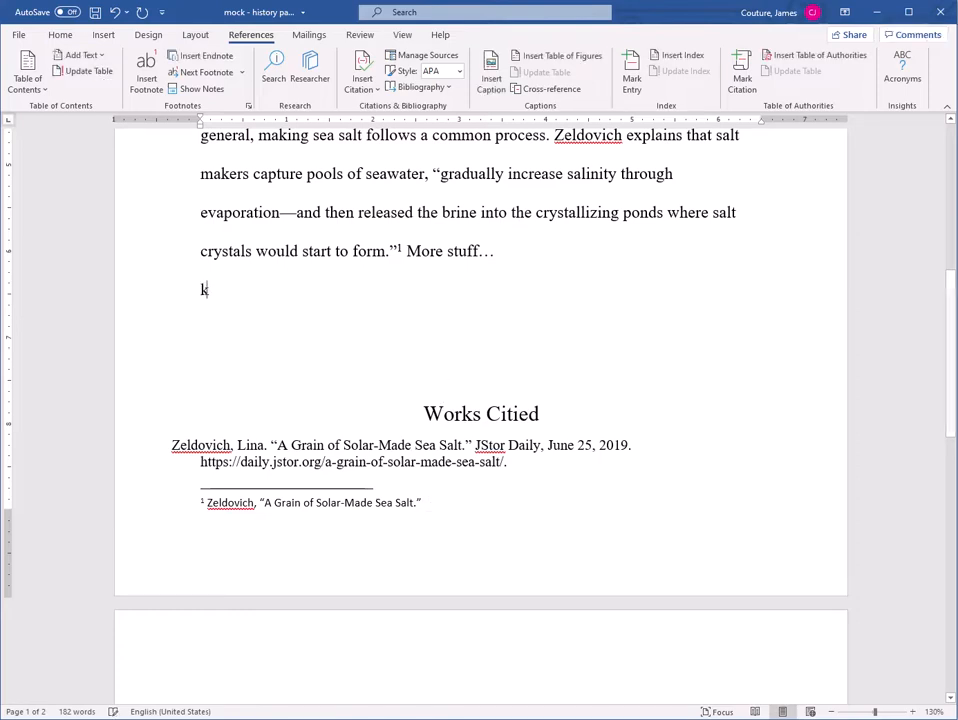
key("Return")
key("Return")
key("Return")
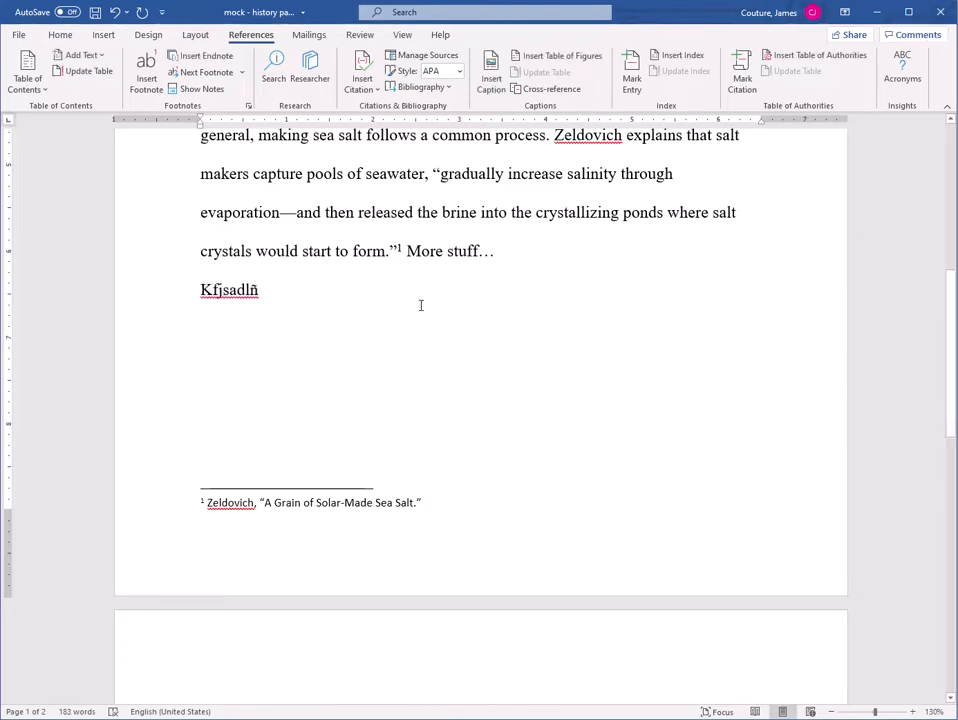
- Review the paper from its title to the "Works Citied" page, comparing the quotation's footnote mark, the footnote text and the bibliography entry
scroll(361, 293, "up", 3)
scroll(393, 396, "down", 3)
scroll(414, 460, "down", 3)
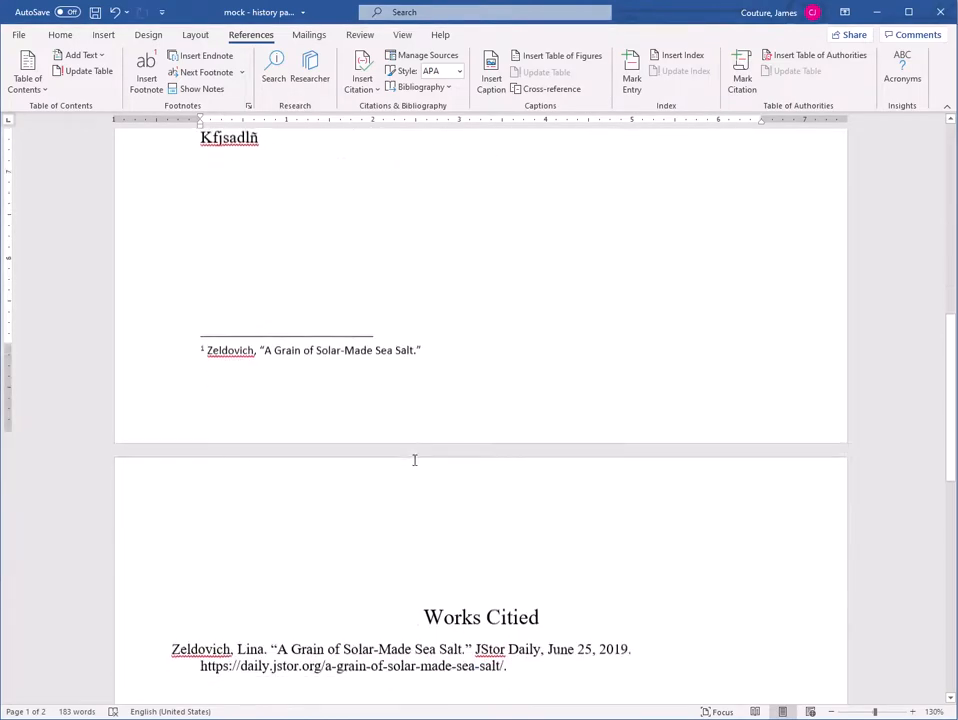
scroll(414, 460, "down", 3)
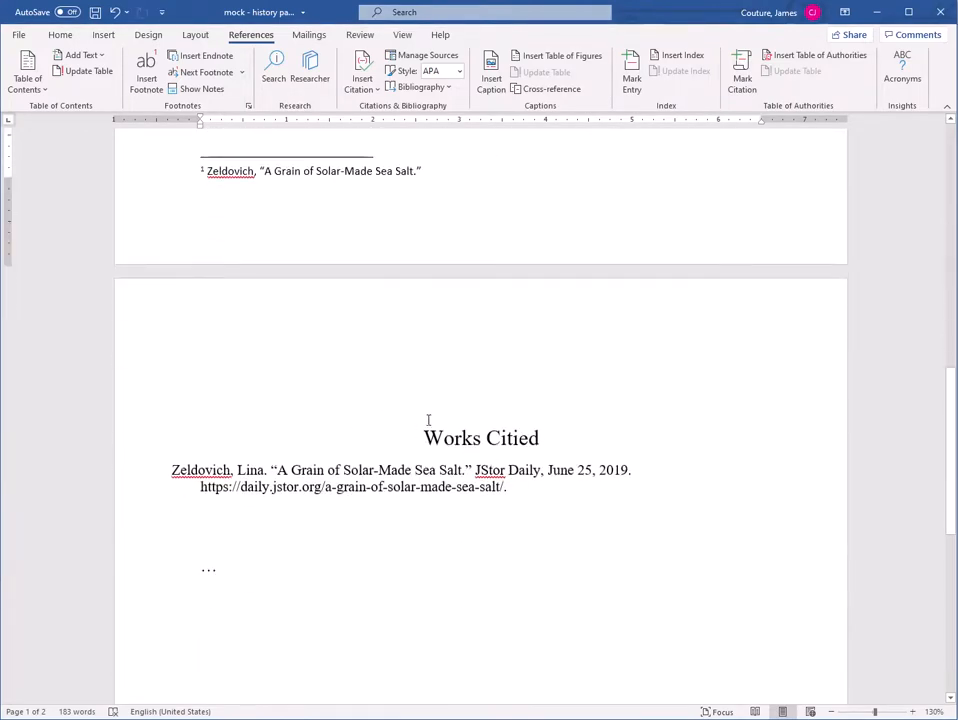
scroll(567, 477, "up", 10)
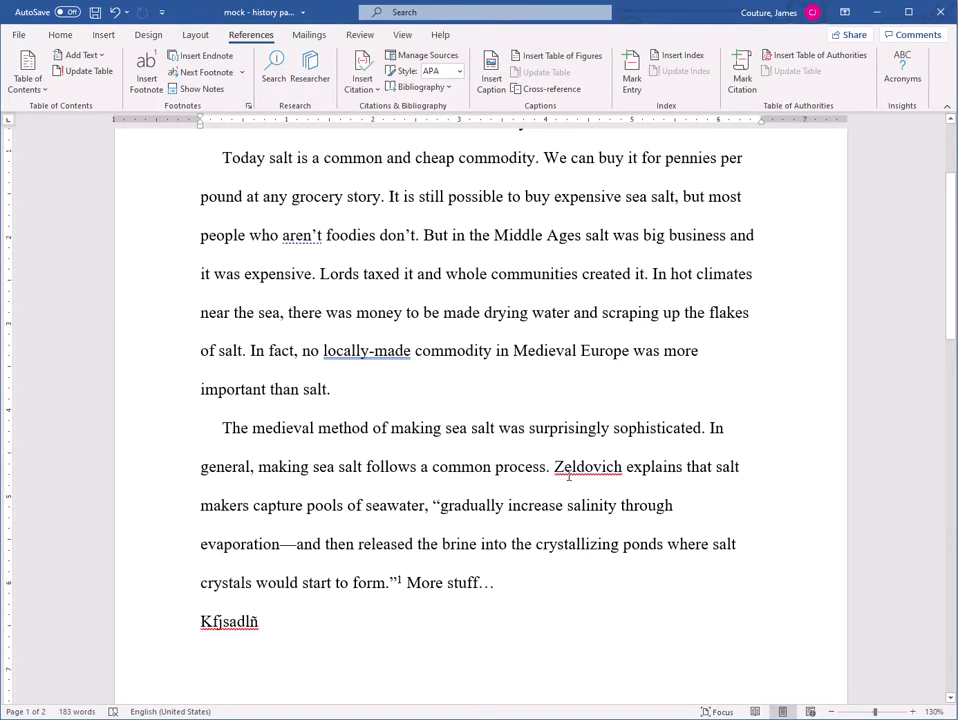
scroll(443, 378, "down", 3)
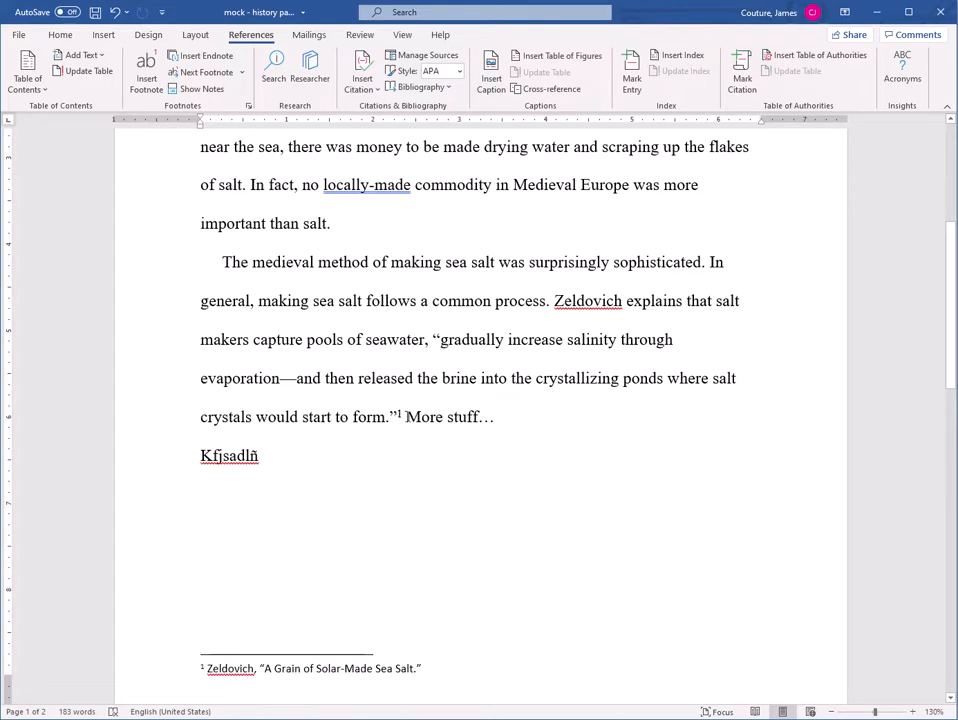
scroll(398, 459, "down", 3)
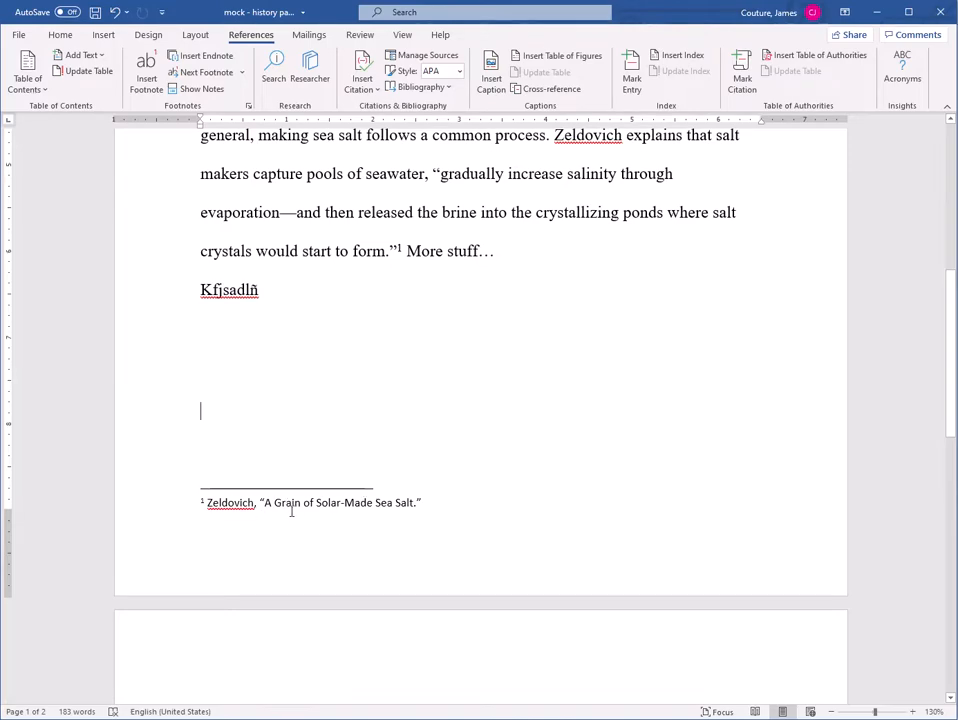
scroll(415, 445, "up", 3)
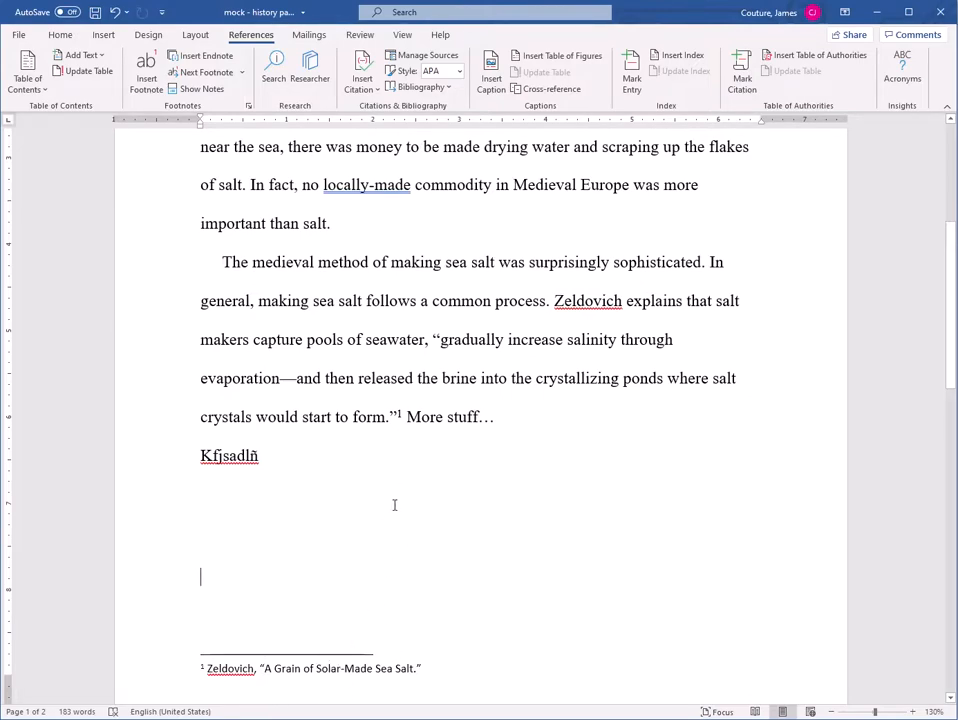
scroll(393, 505, "down", 10)
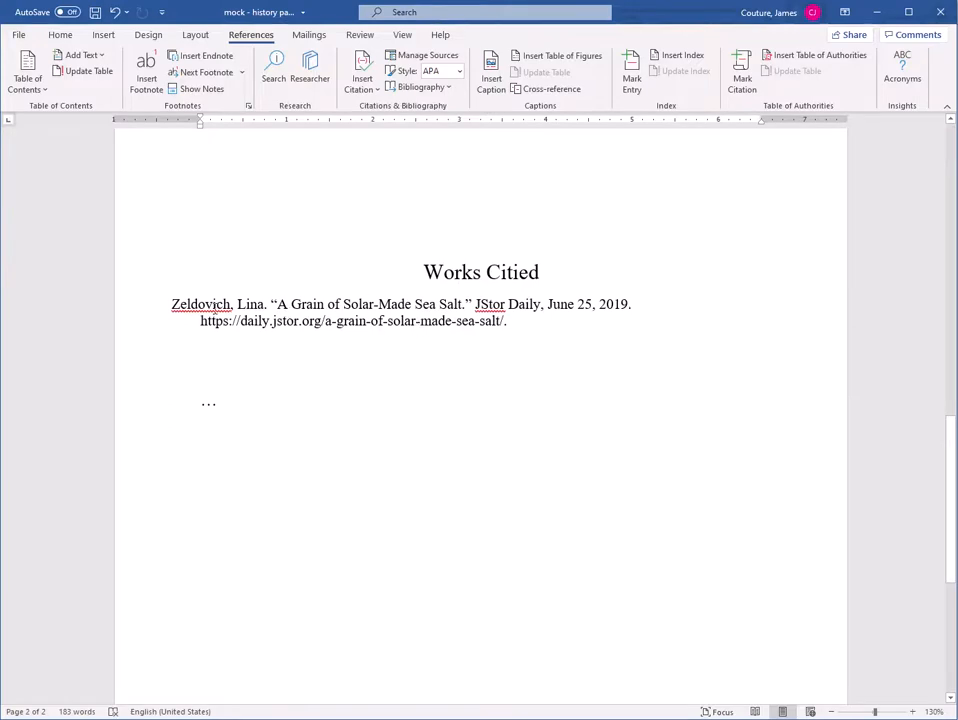
scroll(464, 327, "up", 3)
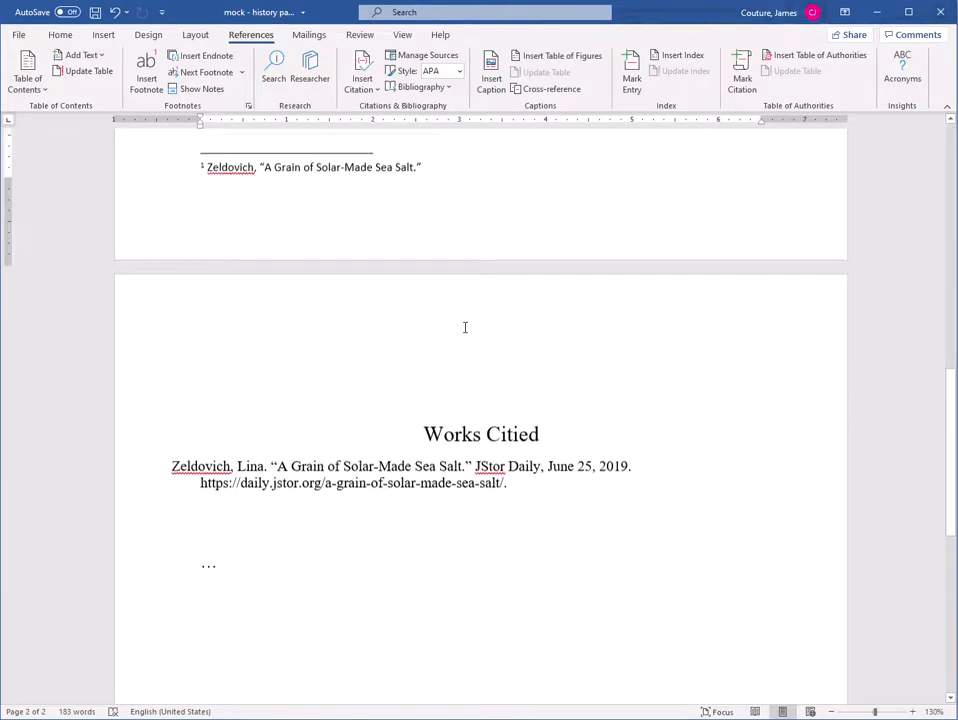
scroll(517, 289, "up", 10)
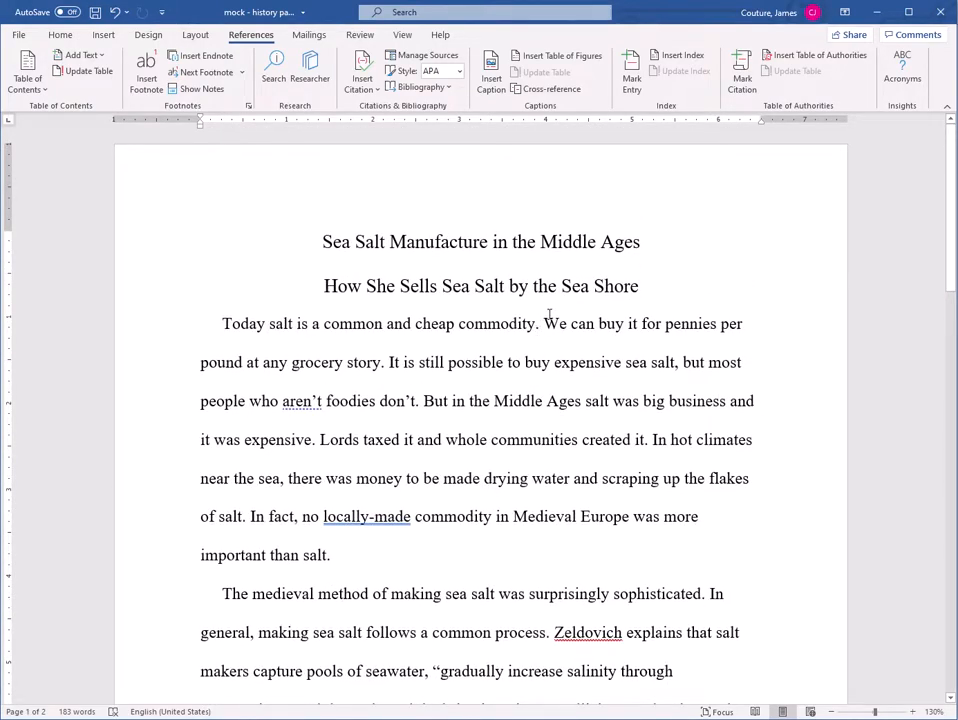
scroll(567, 291, "down", 3)
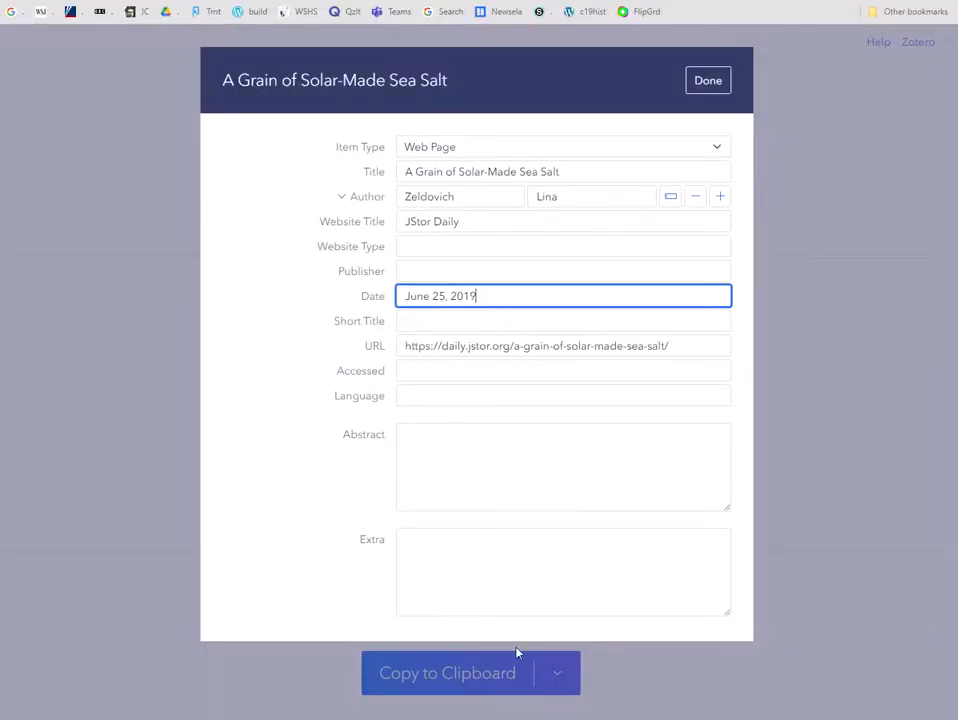
key("Return")
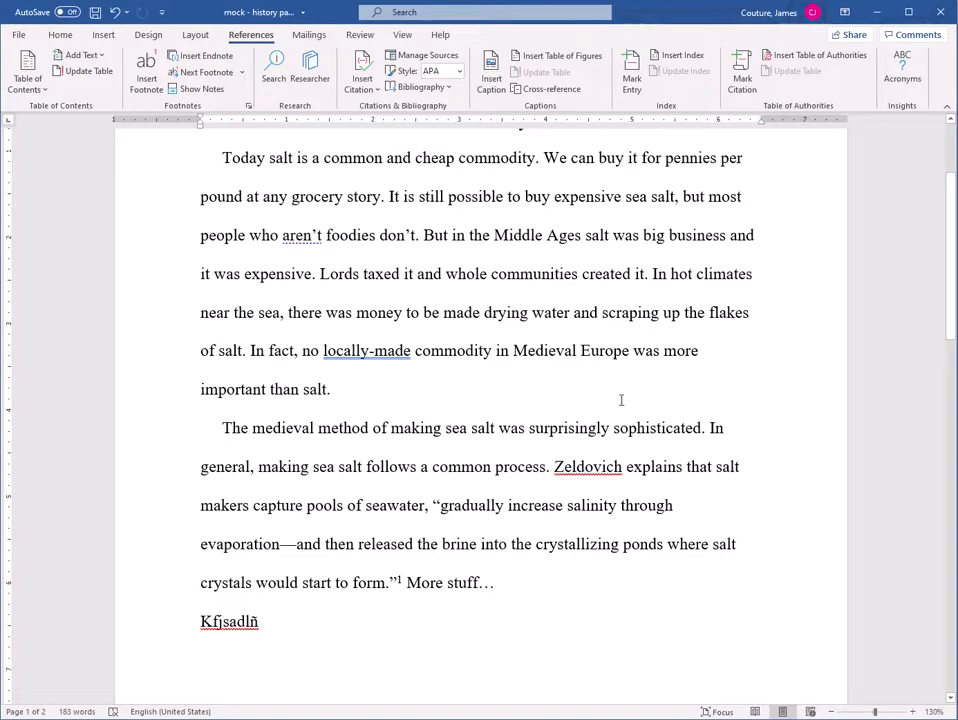
scroll(620, 400, "down", 3)
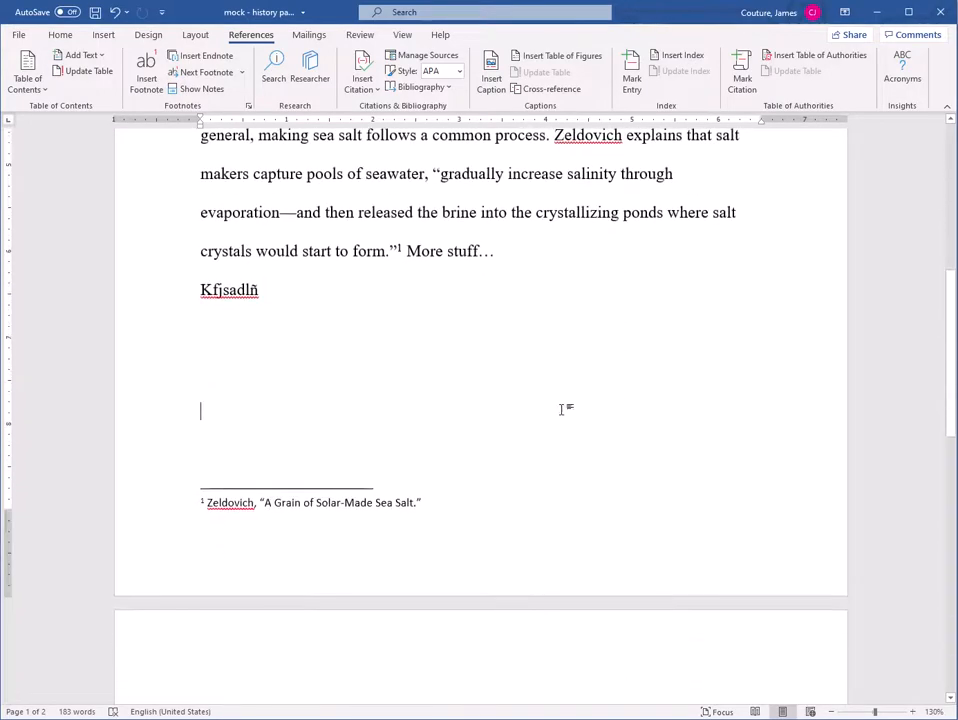
scroll(562, 408, "up", 2)
scroll(562, 408, "up", 4)
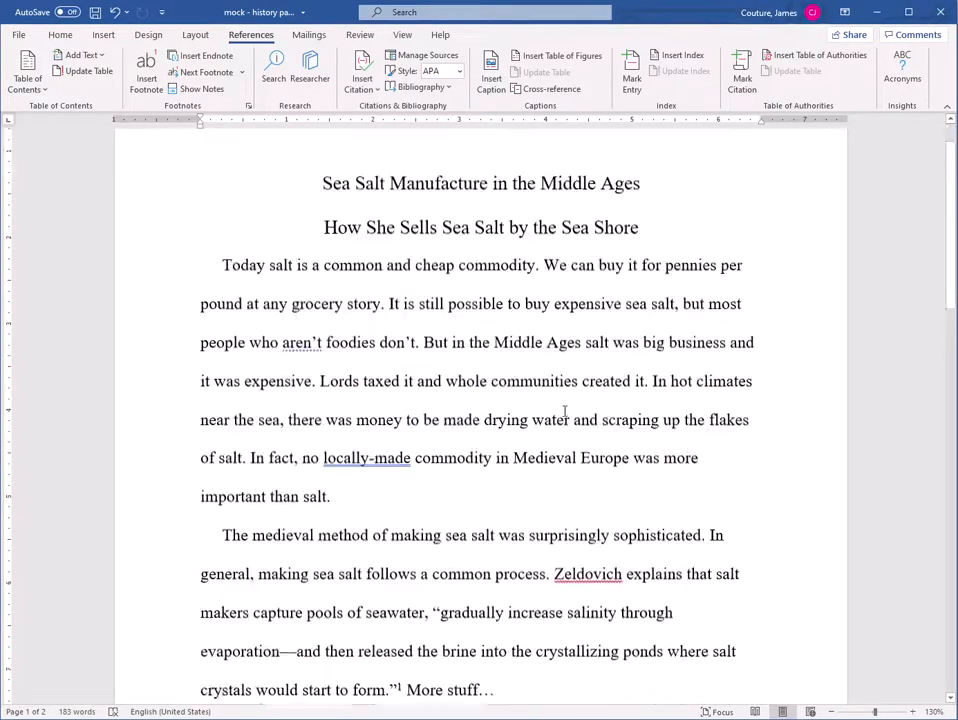
scroll(562, 410, "down", 1)
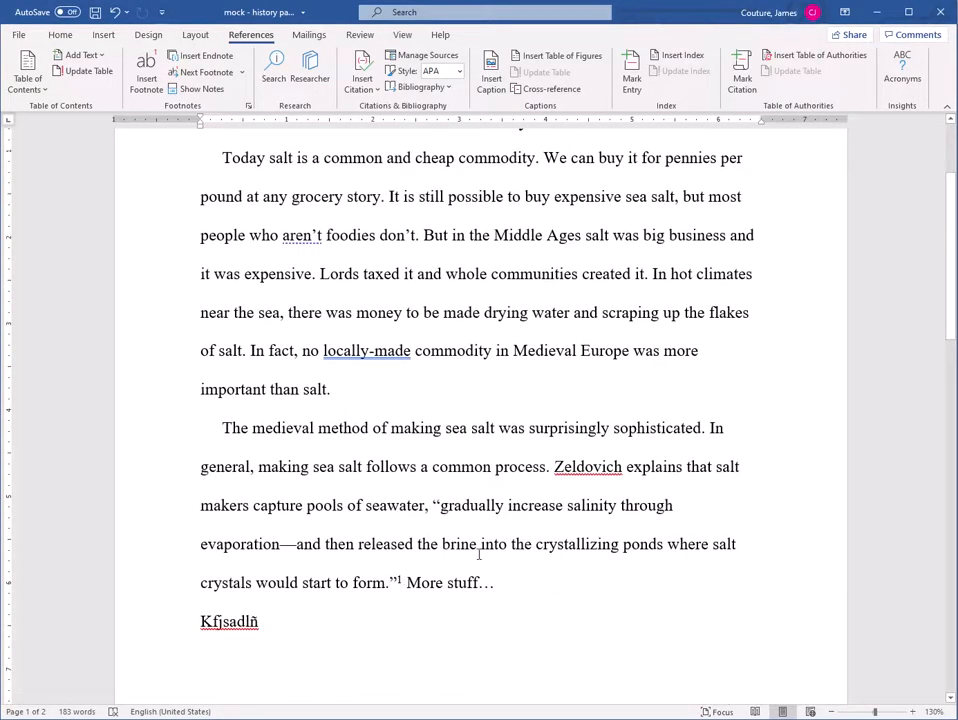
scroll(490, 530, "down", 4)
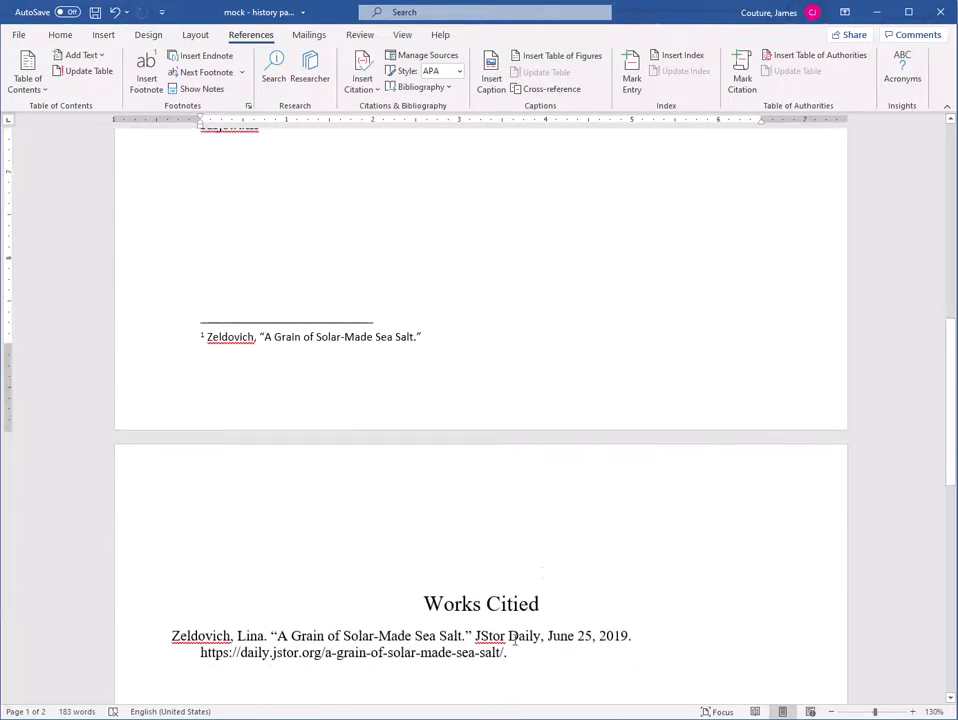